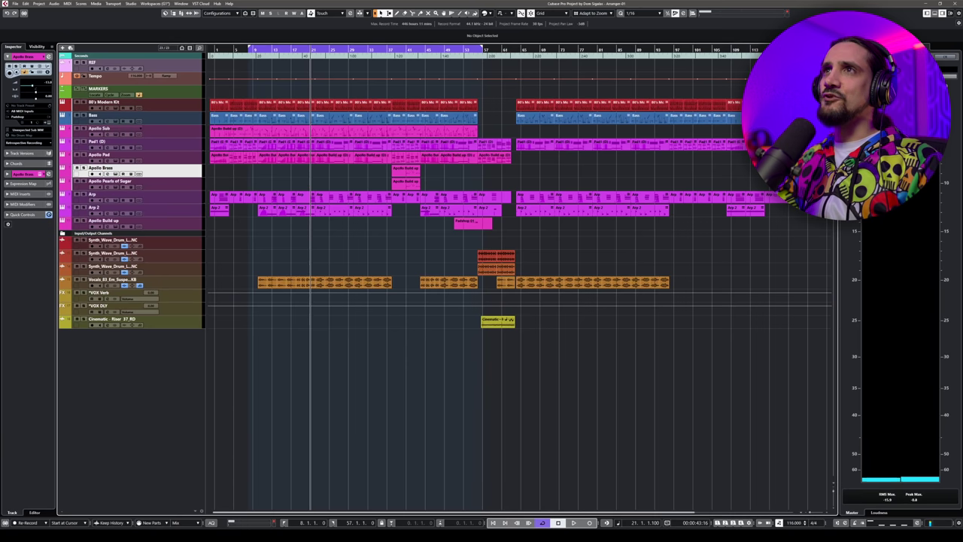
- Stop playback, select the 80's Modern Kit track and show it in the MixConsole with the kit's instrument window closed
{"action": "key", "text": "space"}
{"action": "left_click", "coordinate": [188, 103]}
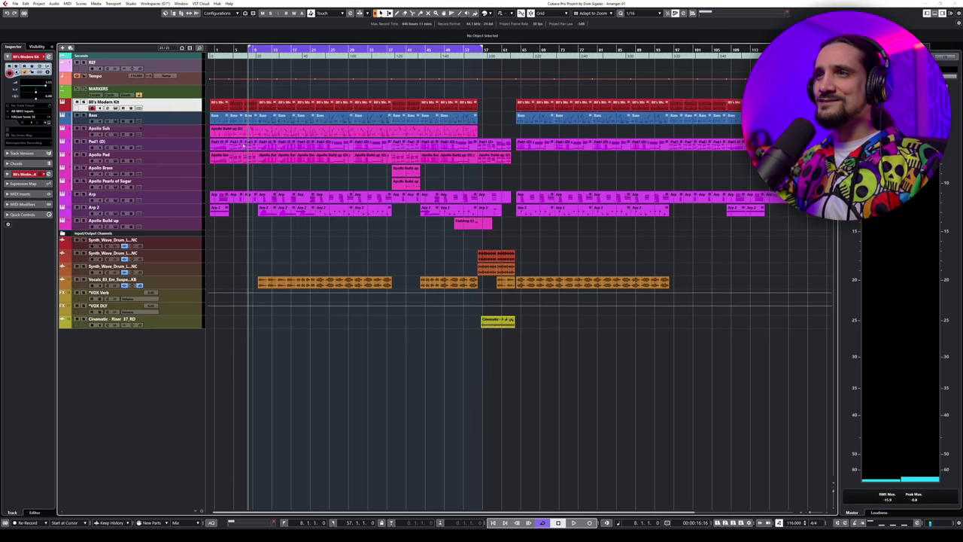
{"action": "key", "text": "F3"}
{"action": "left_click", "coordinate": [103, 423]}
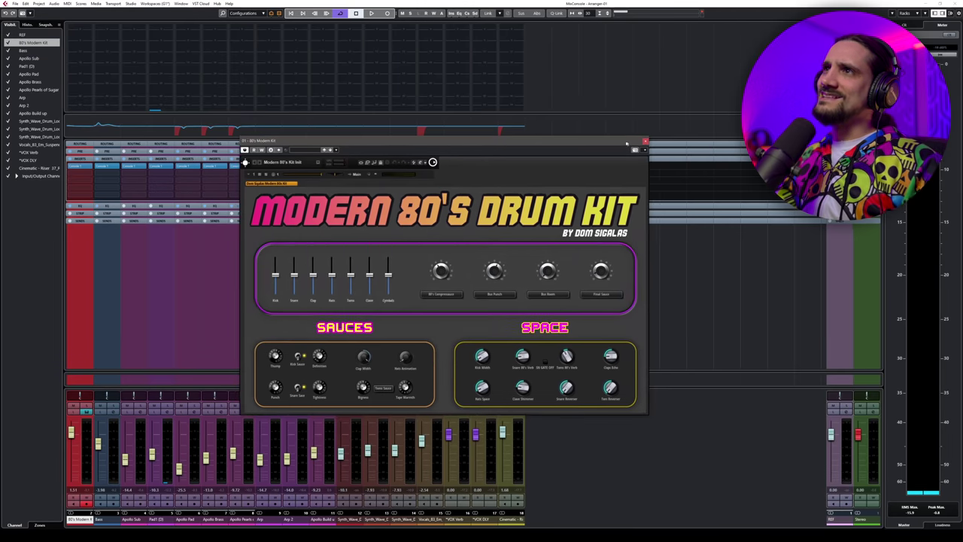
{"action": "left_click", "coordinate": [639, 141]}
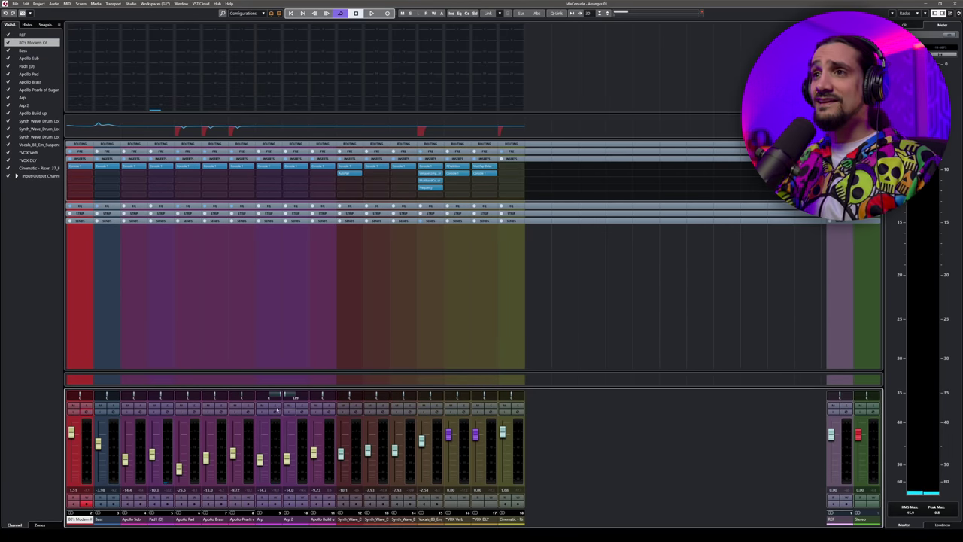
- Inspect the Apollo Brass channel settings and the channel strip rack across the mixer channels
{"action": "left_click", "coordinate": [221, 411]}
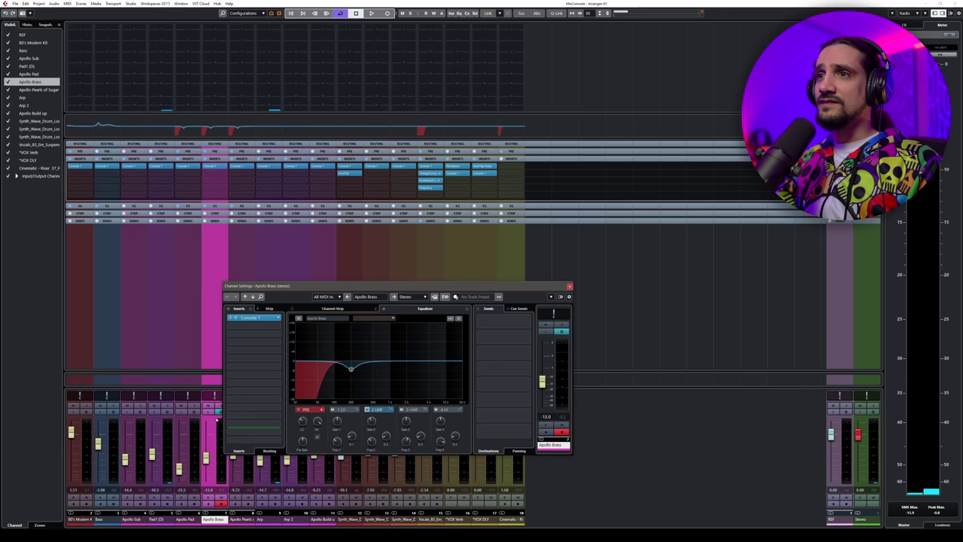
{"action": "left_click", "coordinate": [220, 411]}
{"action": "left_click", "coordinate": [219, 411]}
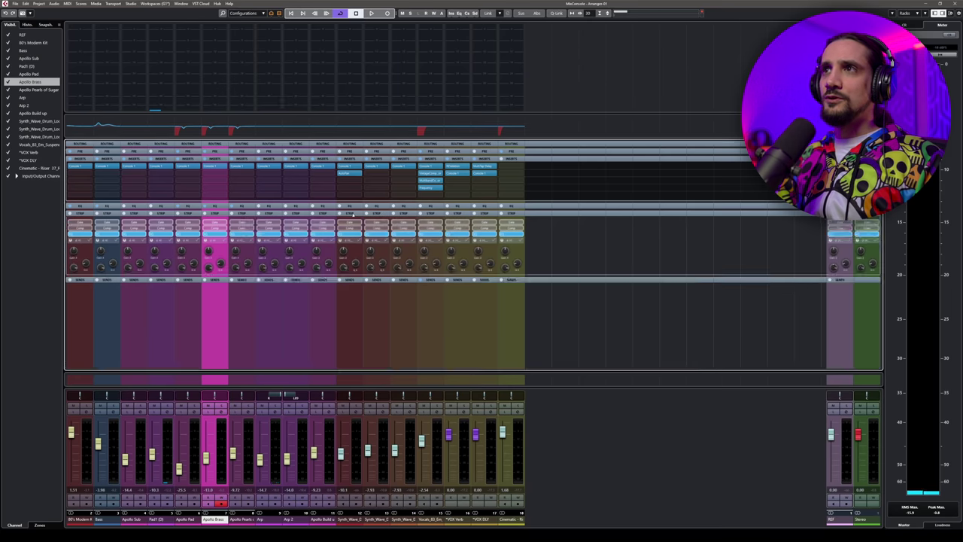
{"action": "left_click", "coordinate": [353, 214]}
{"action": "left_click", "coordinate": [353, 214]}
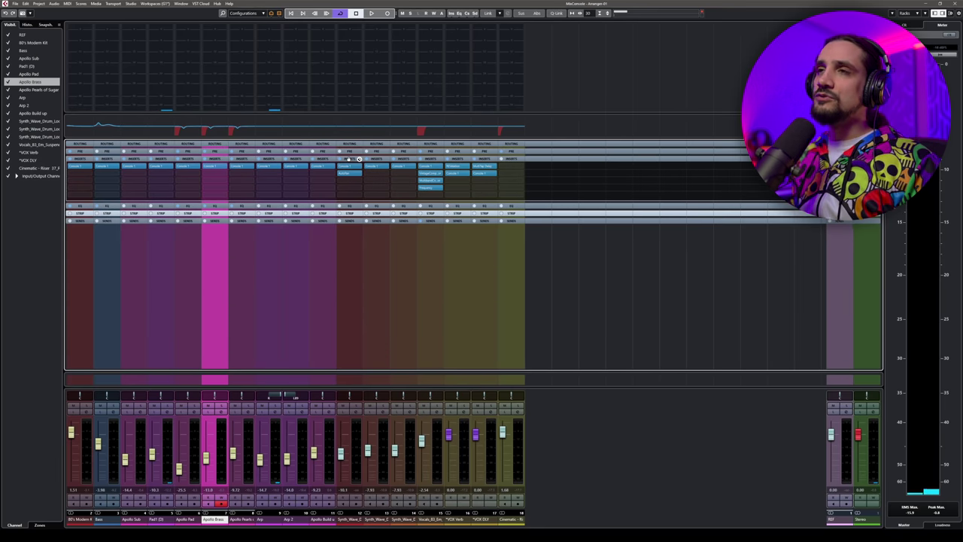
- Show the channel strip in the 80's Modern Kit channel settings and review the available compressor types
{"action": "key", "text": "space"}
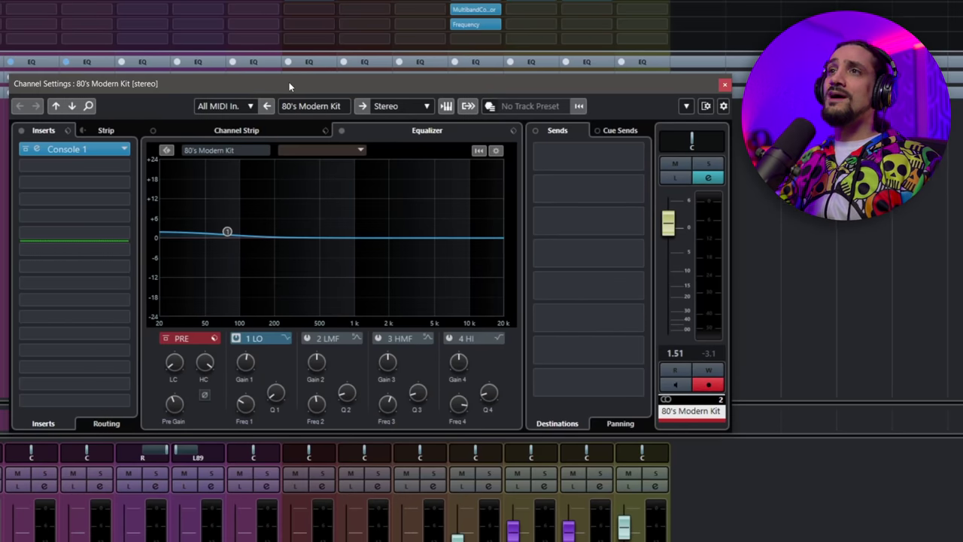
{"action": "left_click", "coordinate": [243, 131]}
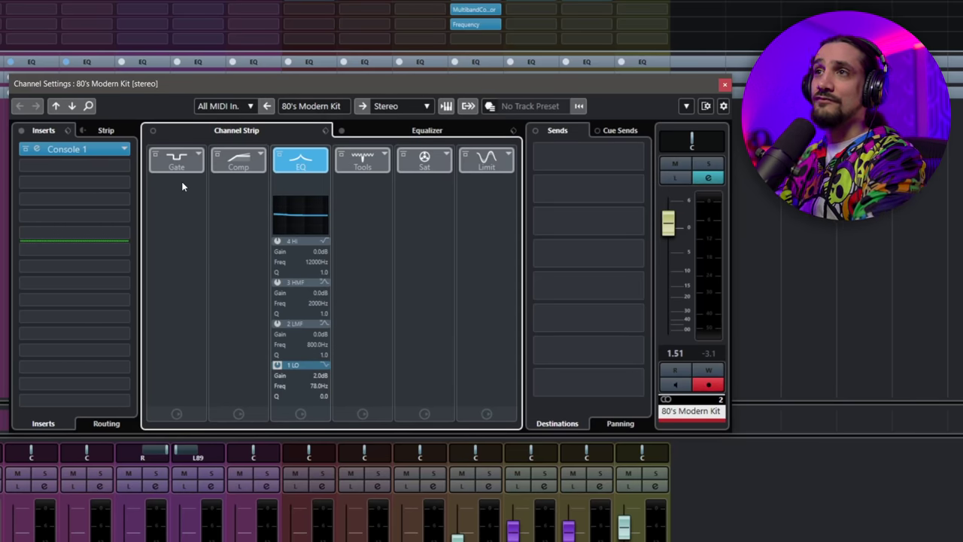
{"action": "left_click", "coordinate": [260, 154]}
{"action": "left_click", "coordinate": [241, 147]}
{"action": "left_click", "coordinate": [260, 157]}
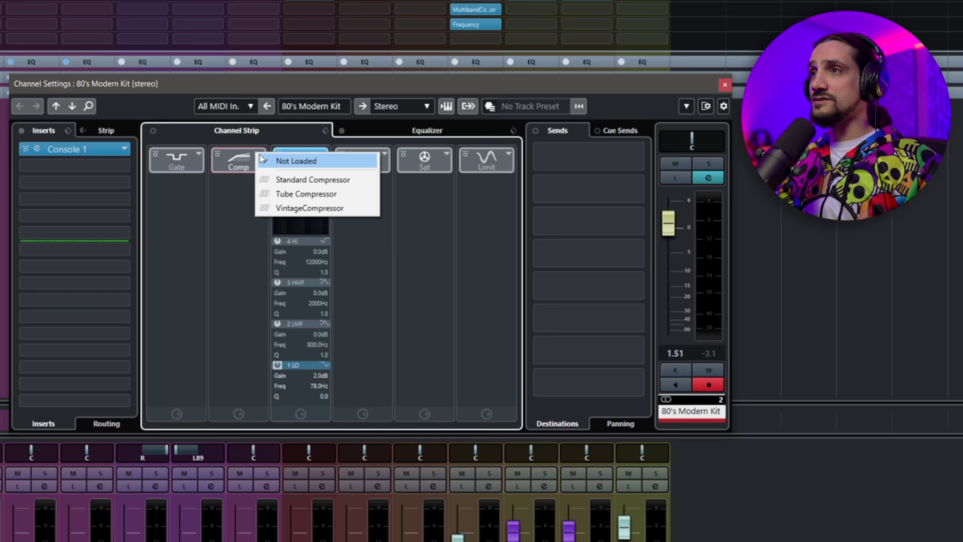
{"action": "left_click", "coordinate": [264, 159]}
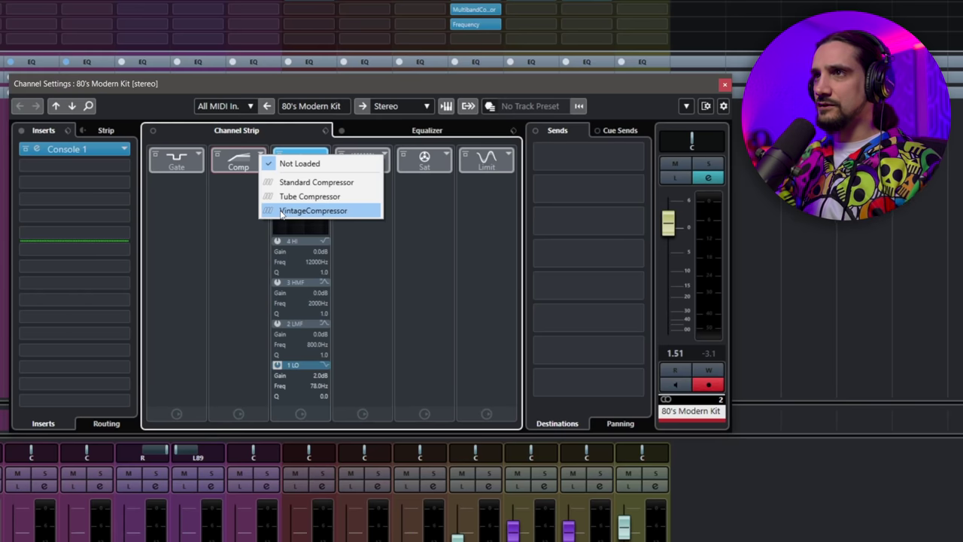
{"action": "left_click", "coordinate": [222, 267]}
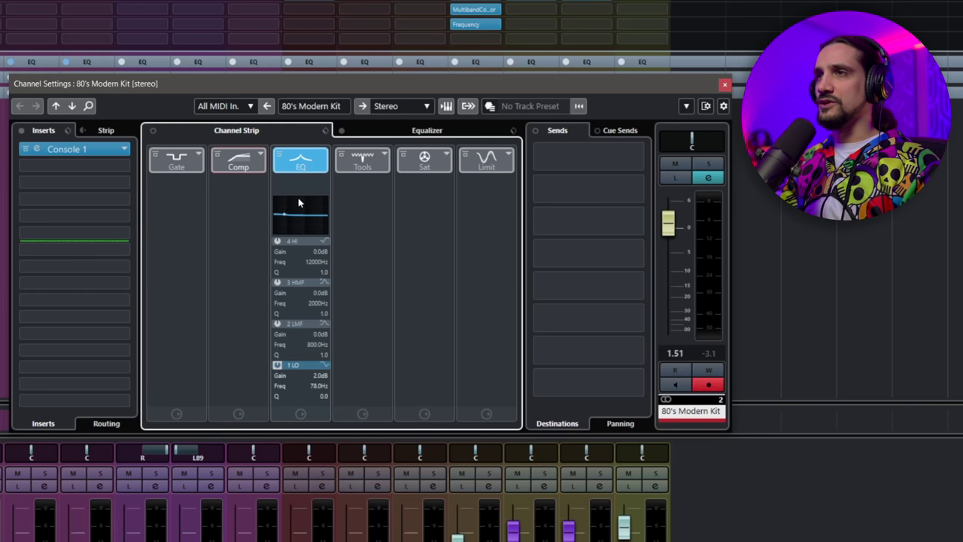
- Review the processors available for the Tools and Sat modules of the channel strip
{"action": "left_click", "coordinate": [386, 155]}
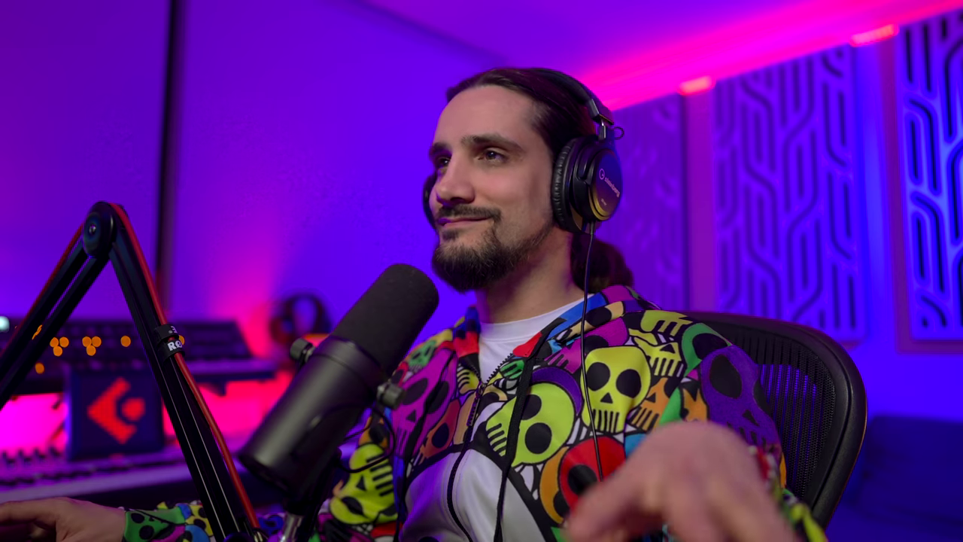
{"action": "left_click", "coordinate": [374, 216]}
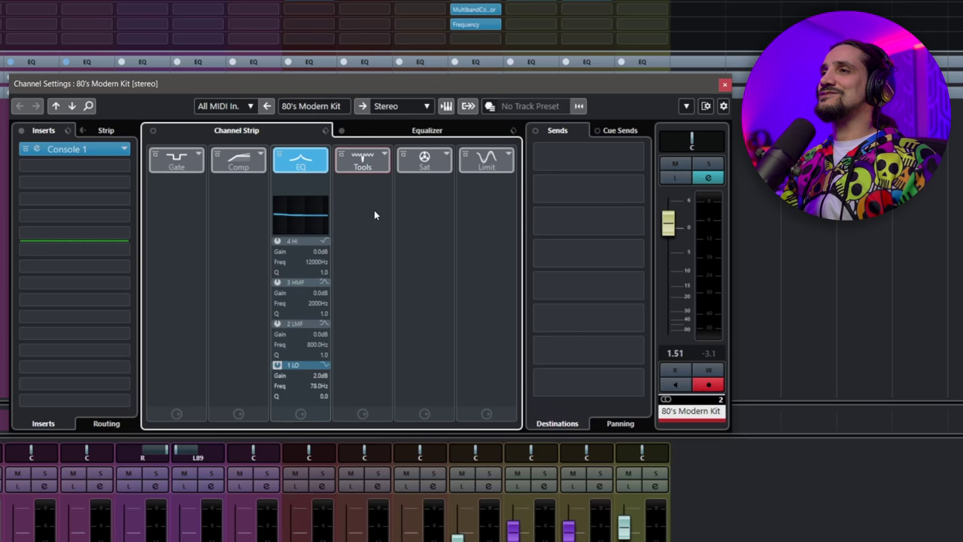
{"action": "left_click", "coordinate": [450, 155]}
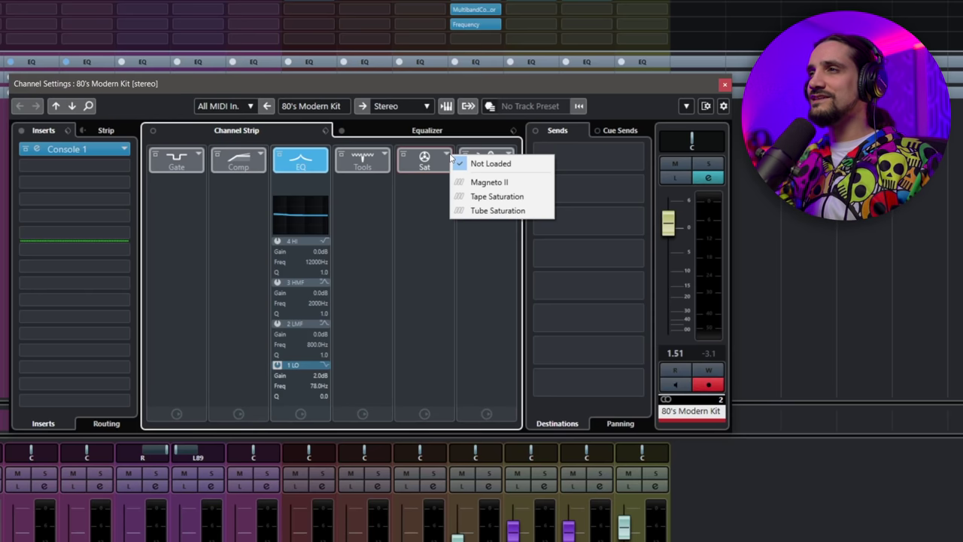
{"action": "left_click", "coordinate": [477, 198]}
- Try the Standard Limiter in the channel strip's Limit module and review the alternative limiter types
{"action": "left_click", "coordinate": [497, 157]}
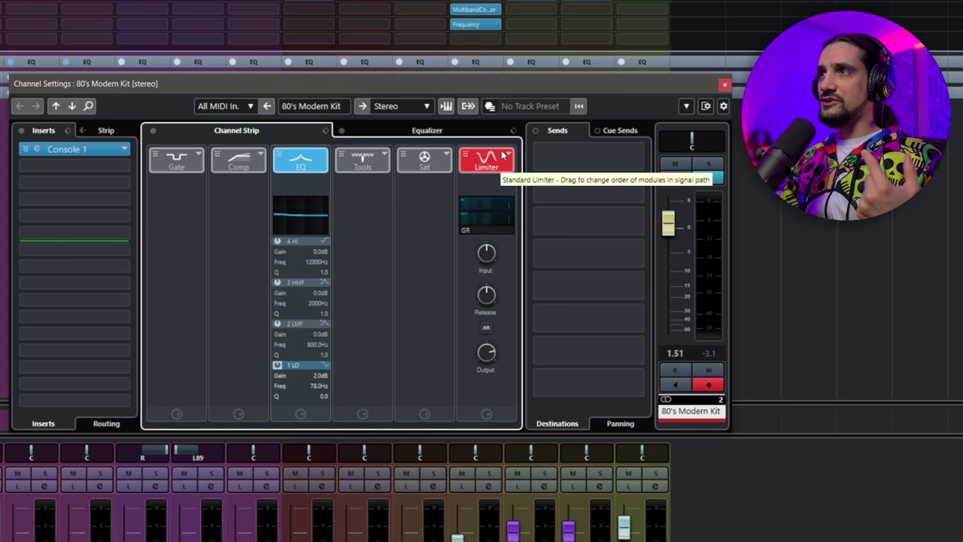
{"action": "left_click", "coordinate": [496, 156]}
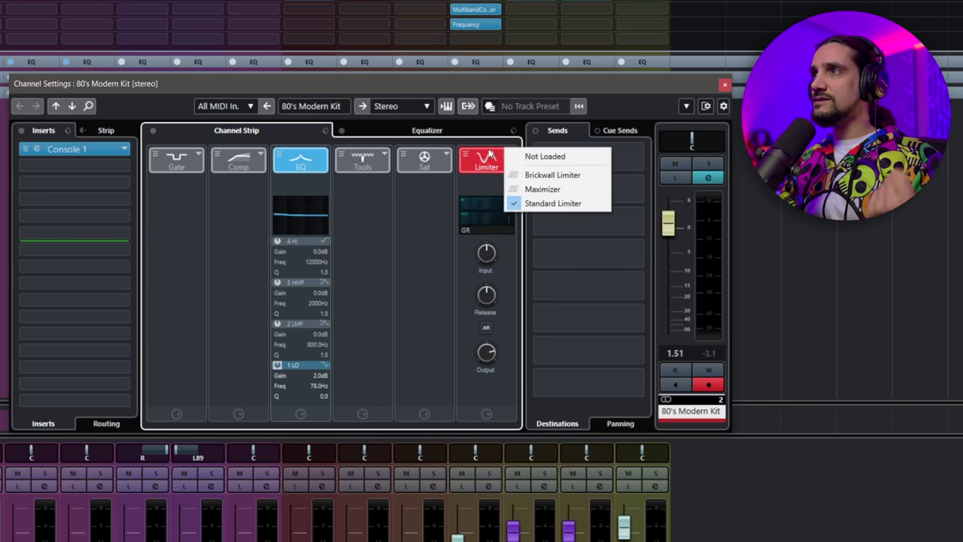
{"action": "left_click", "coordinate": [436, 179]}
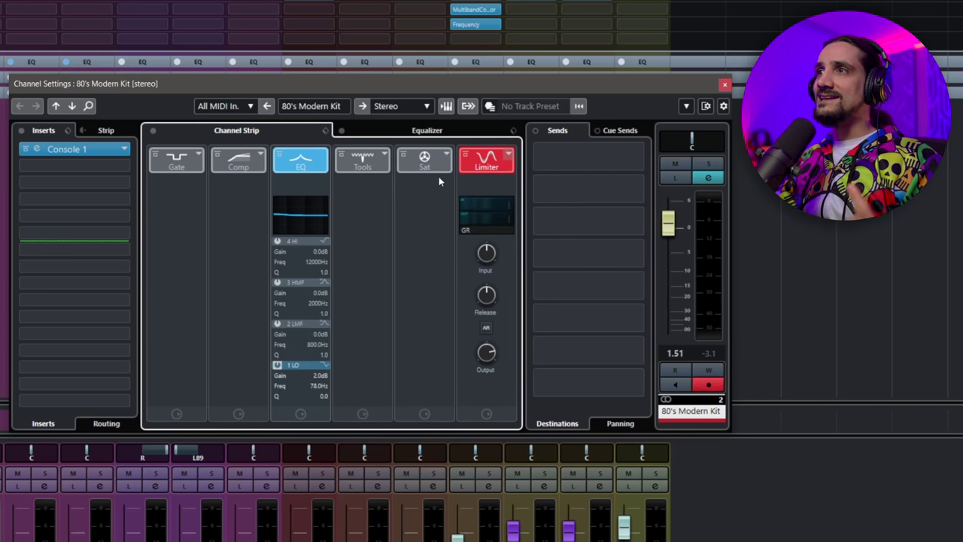
{"action": "left_click", "coordinate": [508, 156]}
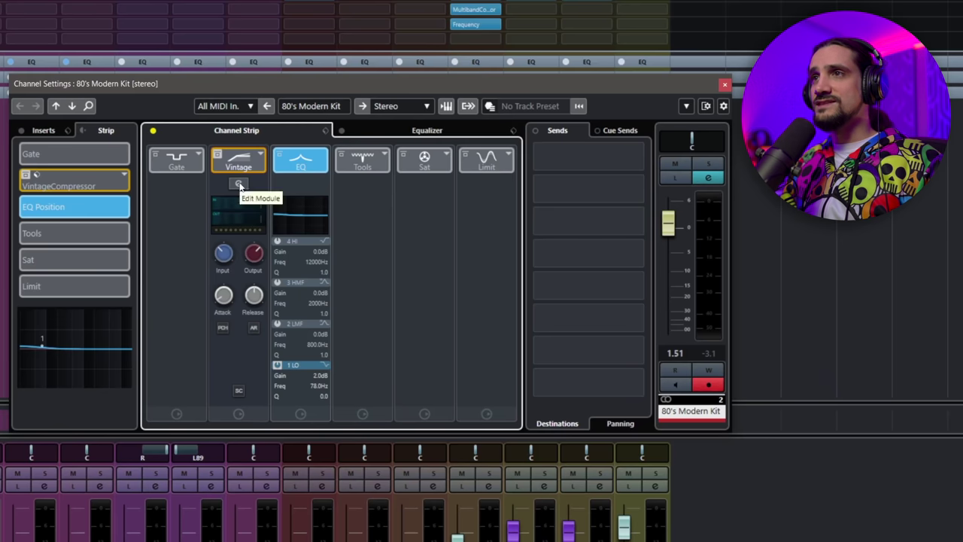
- Try reordering the strip: EQ before the VintageCompressor and back, and a Magneto II saturation module moved up the chain
{"action": "left_click_drag", "start_coordinate": [85, 206], "coordinate": [88, 181]}
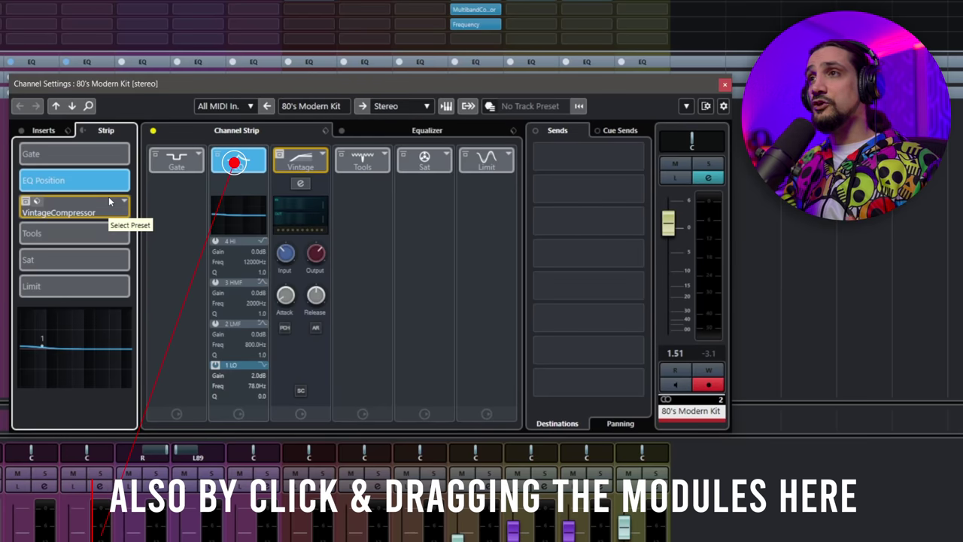
{"action": "left_click_drag", "start_coordinate": [97, 175], "coordinate": [94, 207]}
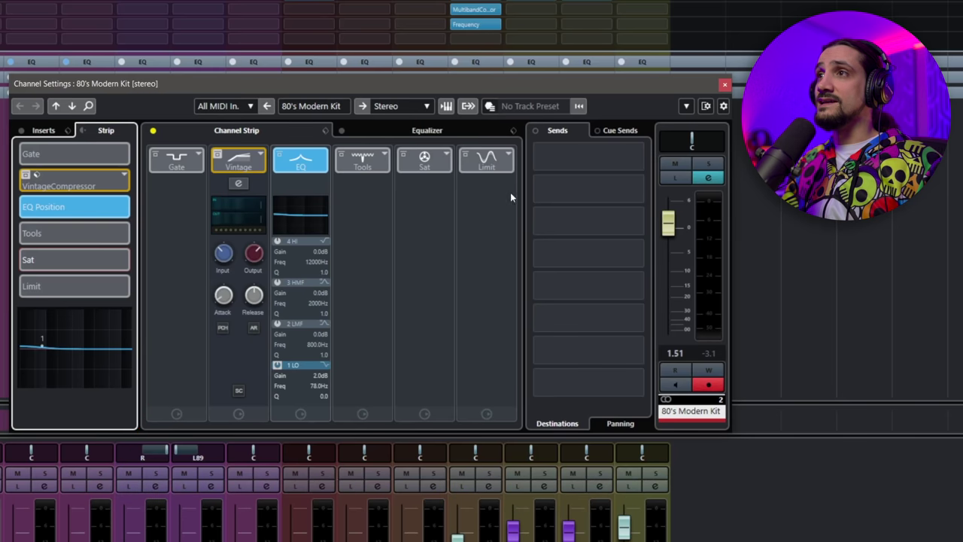
{"action": "left_click", "coordinate": [447, 154]}
{"action": "left_click", "coordinate": [459, 184]}
{"action": "left_click_drag", "start_coordinate": [85, 260], "coordinate": [93, 194]}
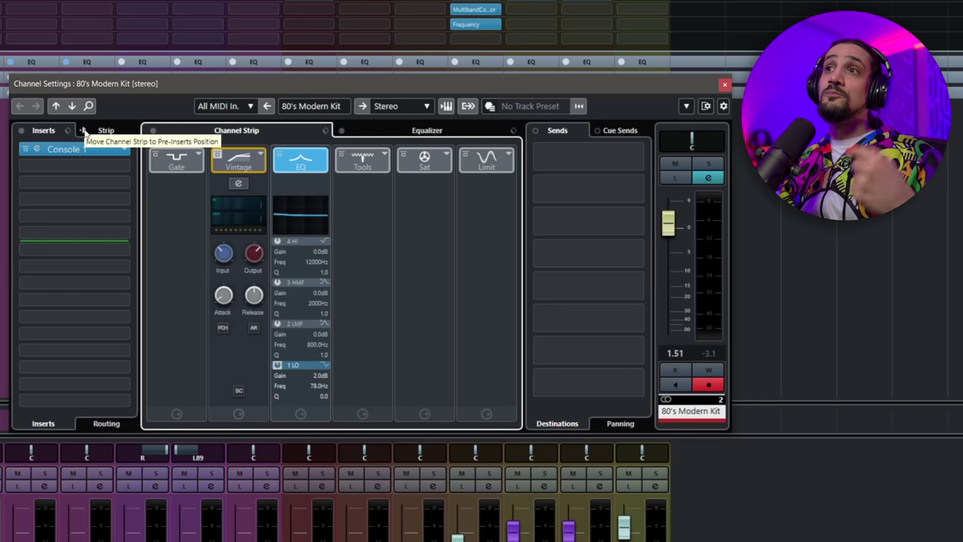
- Move the channel strip to the pre-inserts position and back behind the inserts, showing the strip modules
{"action": "left_click", "coordinate": [84, 131]}
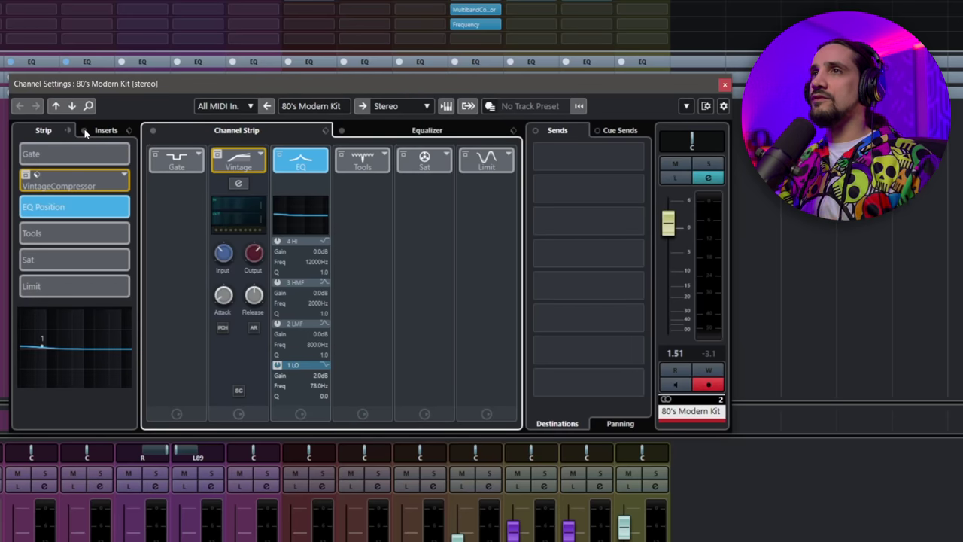
{"action": "left_click", "coordinate": [69, 131]}
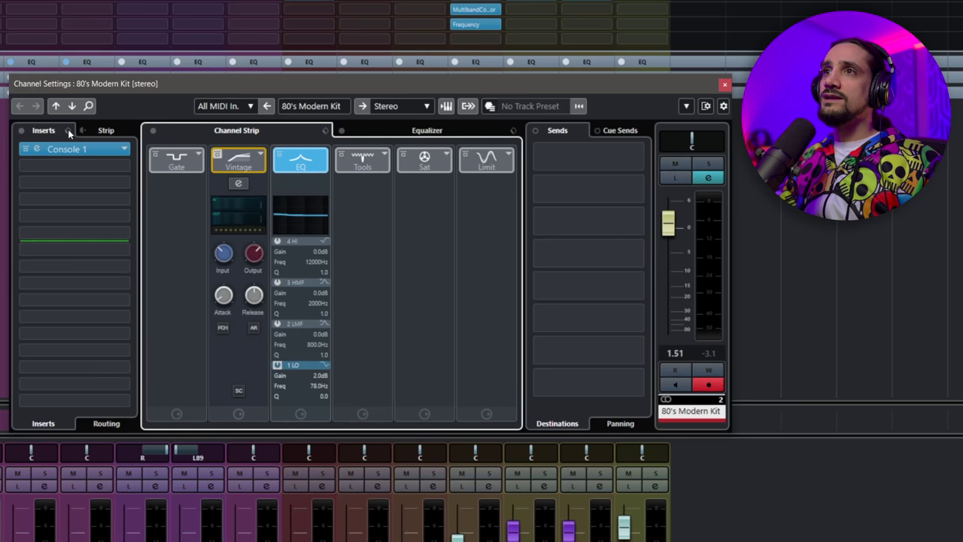
{"action": "left_click", "coordinate": [114, 134]}
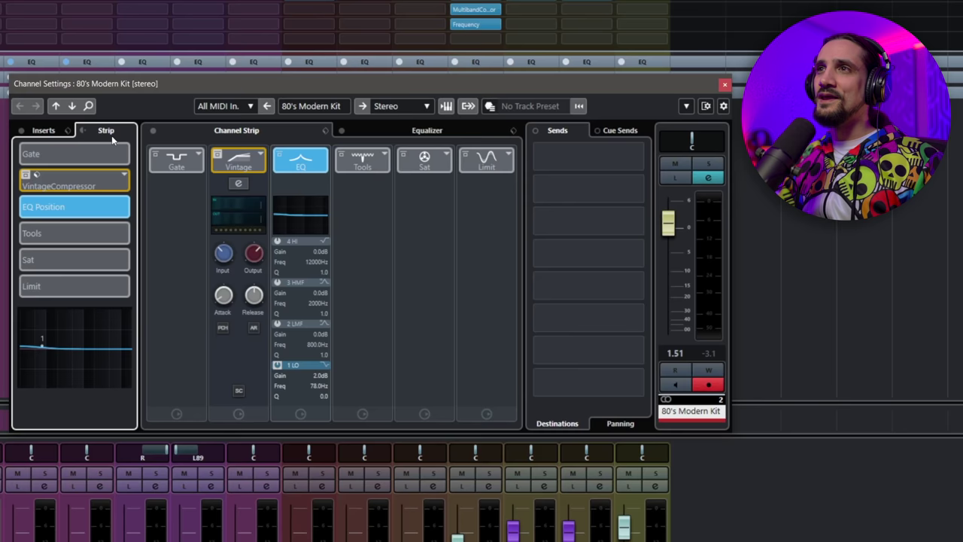
- Show the channel equalizer, lower the 1 LO band's gain to 1.4 dB and try the low-cut filter
{"action": "left_click", "coordinate": [406, 132]}
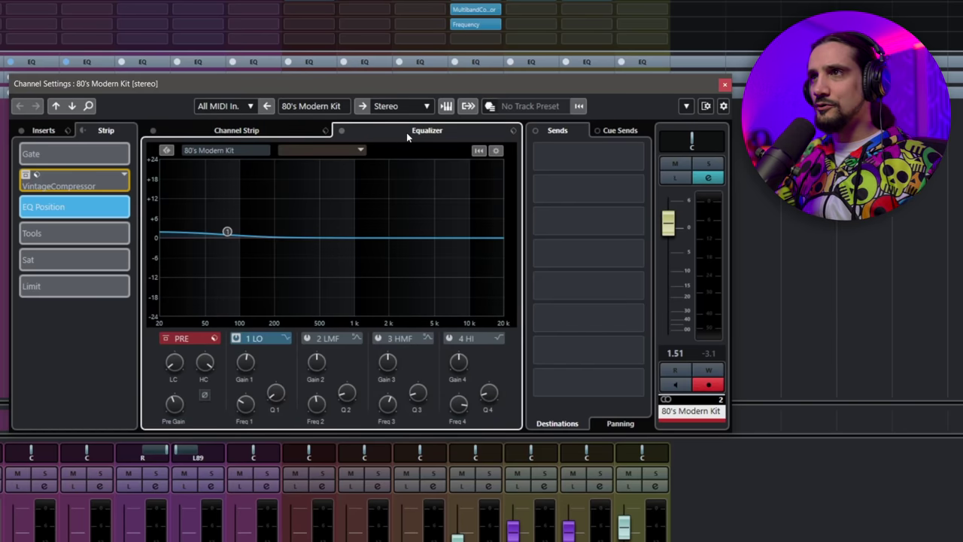
{"action": "left_click_drag", "start_coordinate": [227, 232], "coordinate": [229, 236]}
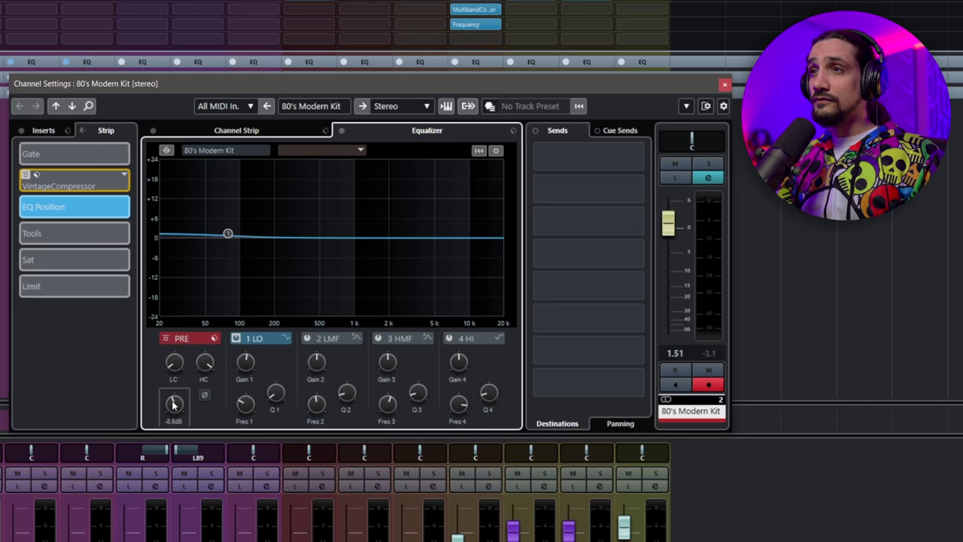
{"action": "mouse_move", "coordinate": [172, 365]}
{"action": "left_mouse_down"}
{"action": "mouse_move", "coordinate": [173, 347]}
{"action": "mouse_move", "coordinate": [188, 374]}
{"action": "left_mouse_up"}
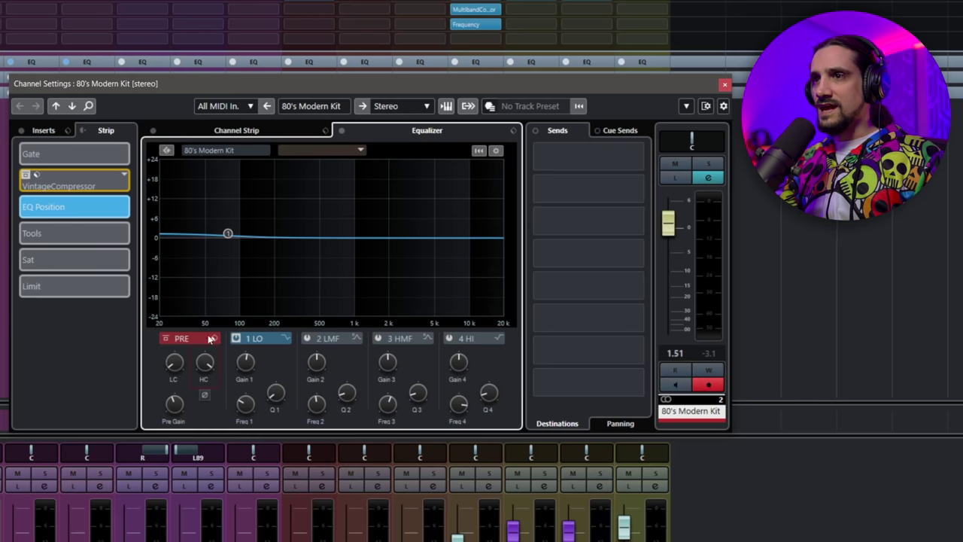
- Try the pre section's high-cut filter at different frequencies and return it to 20000 Hz
{"action": "scroll", "coordinate": [204, 364], "scroll_direction": "down", "scroll_amount": 3}
{"action": "scroll", "coordinate": [203, 365], "scroll_direction": "up", "scroll_amount": 4}
{"action": "scroll", "coordinate": [204, 364], "scroll_direction": "down", "scroll_amount": 4}
{"action": "scroll", "coordinate": [205, 364], "scroll_direction": "up", "scroll_amount": 4}
{"action": "scroll", "coordinate": [206, 365], "scroll_direction": "down", "scroll_amount": 2}
{"action": "scroll", "coordinate": [206, 364], "scroll_direction": "up", "scroll_amount": 3}
{"action": "scroll", "coordinate": [205, 364], "scroll_direction": "down", "scroll_amount": 4}
{"action": "scroll", "coordinate": [206, 364], "scroll_direction": "up", "scroll_amount": 2}
{"action": "scroll", "coordinate": [206, 364], "scroll_direction": "down", "scroll_amount": 2}
{"action": "scroll", "coordinate": [205, 364], "scroll_direction": "up", "scroll_amount": 5}
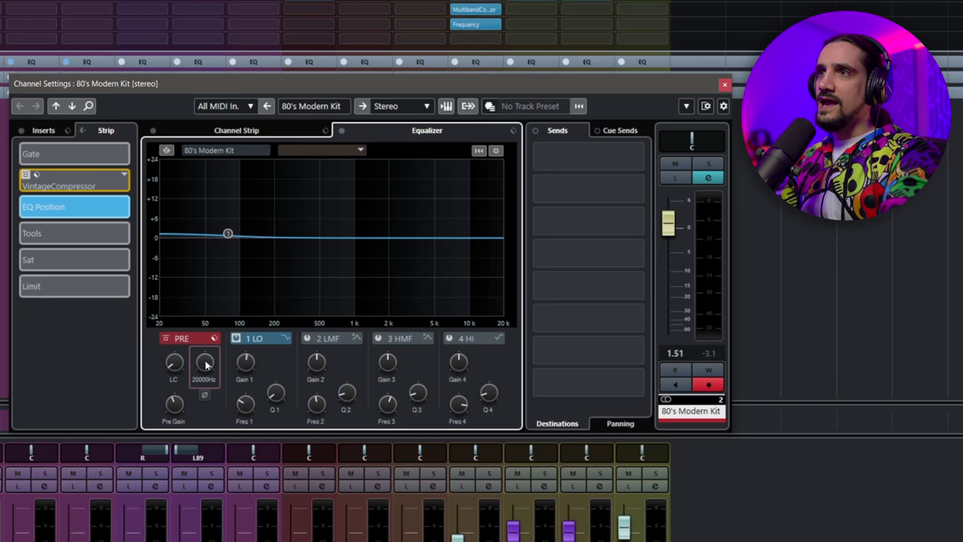
{"action": "scroll", "coordinate": [174, 362], "scroll_direction": "up", "scroll_amount": 3}
{"action": "scroll", "coordinate": [173, 363], "scroll_direction": "down", "scroll_amount": 4}
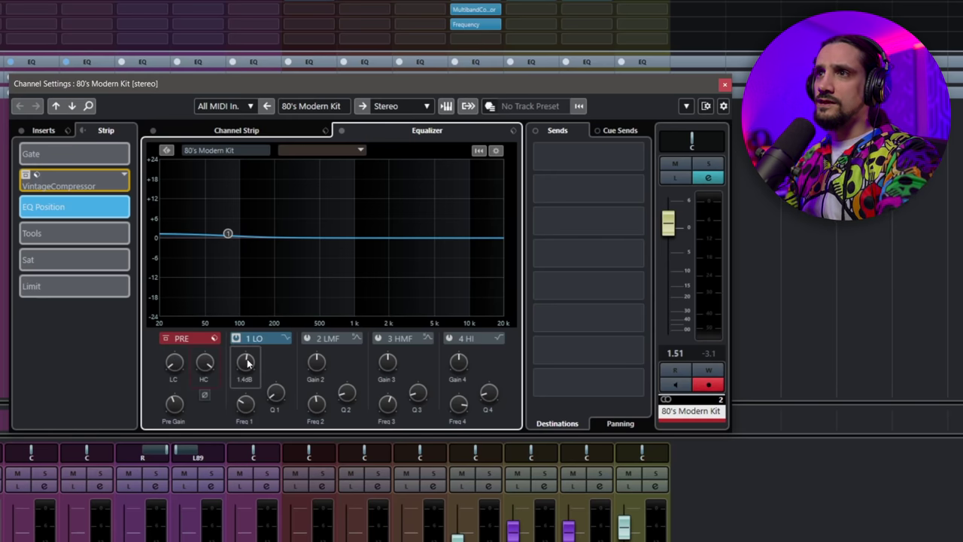
- Try raising and lowering the settings of the equalizer's 1 LO band
{"action": "scroll", "coordinate": [247, 363], "scroll_direction": "up", "scroll_amount": 3}
{"action": "scroll", "coordinate": [246, 363], "scroll_direction": "down", "scroll_amount": 5}
{"action": "scroll", "coordinate": [246, 363], "scroll_direction": "up", "scroll_amount": 2}
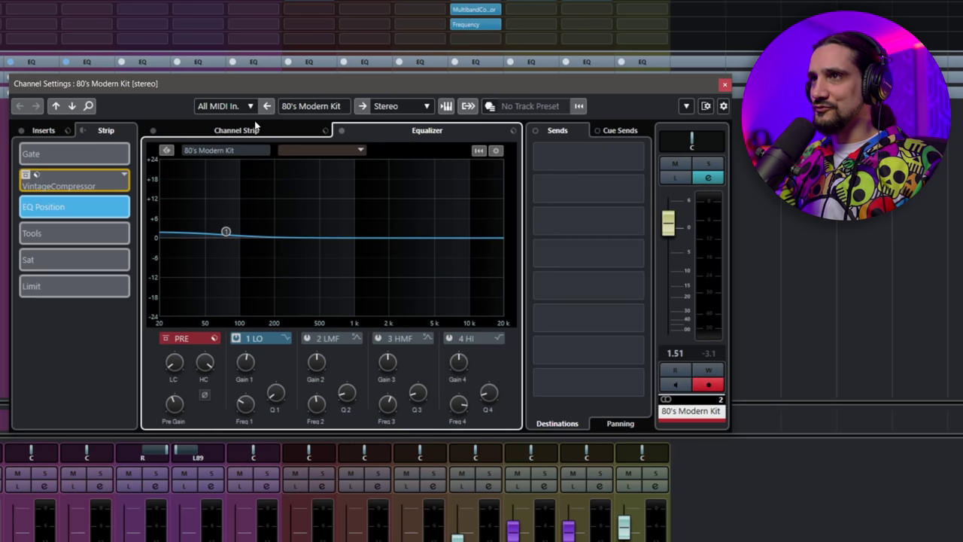
- Solo and play the kit, setting EQ band 1 to 1.4 dB at 69.4 Hz and band 2 to 1.6 dB at 169.7 Hz
{"action": "key", "text": "s"}
{"action": "key", "text": "space"}
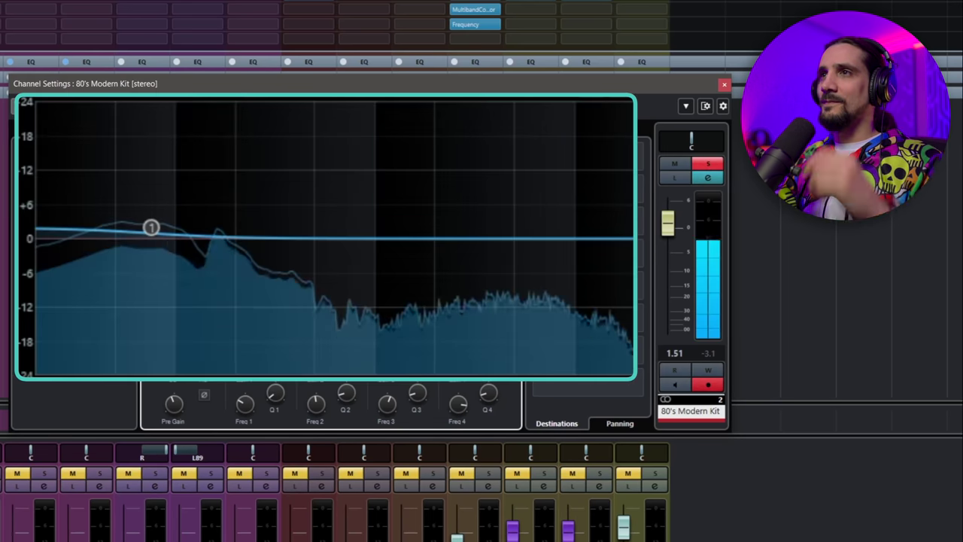
{"action": "left_click_drag", "start_coordinate": [153, 225], "coordinate": [143, 233]}
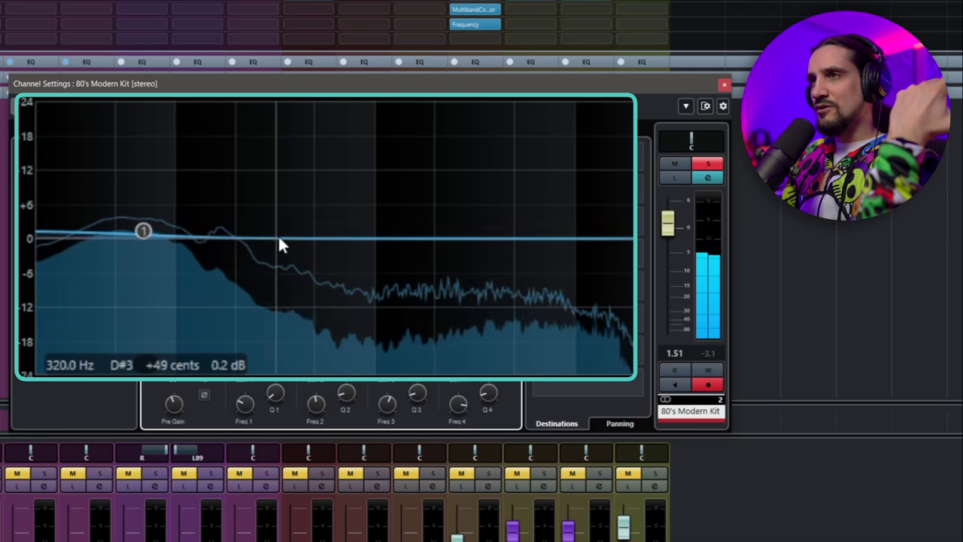
{"action": "left_click_drag", "start_coordinate": [314, 240], "coordinate": [221, 228]}
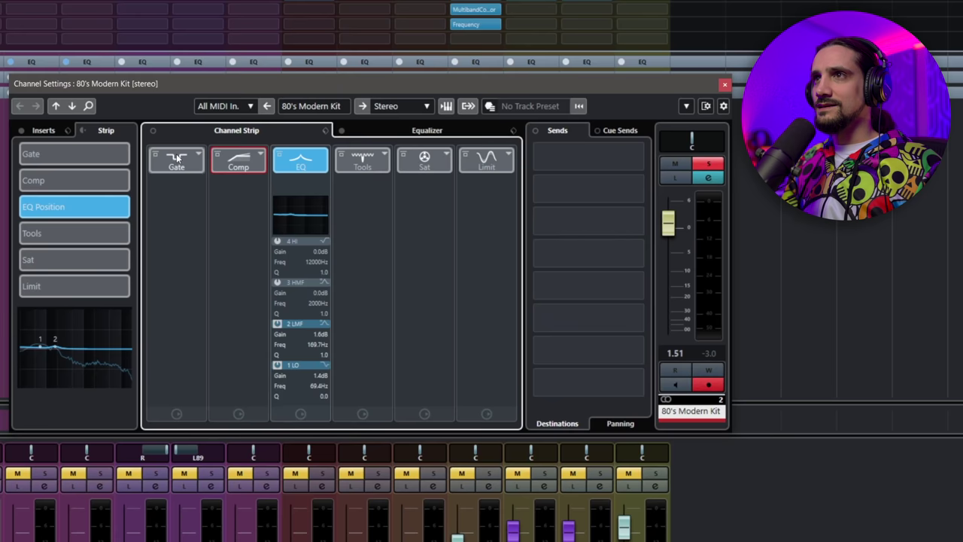
- Load the Noise Gate on the 80's Modern Kit channel, set its release to 86 ms and adjust its threshold while listening
{"action": "left_click", "coordinate": [177, 158]}
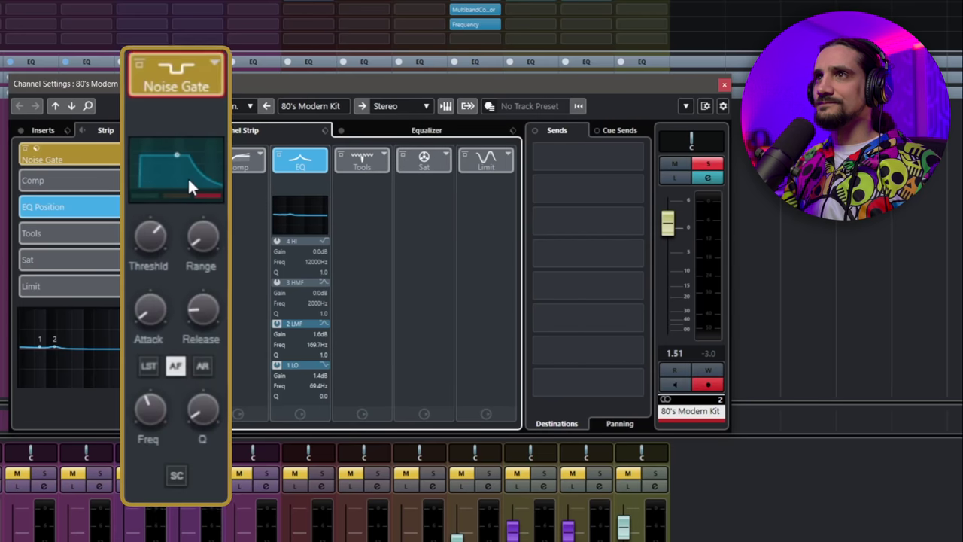
{"action": "mouse_move", "coordinate": [157, 224]}
{"action": "left_click_drag", "start_coordinate": [157, 224], "coordinate": [153, 238]}
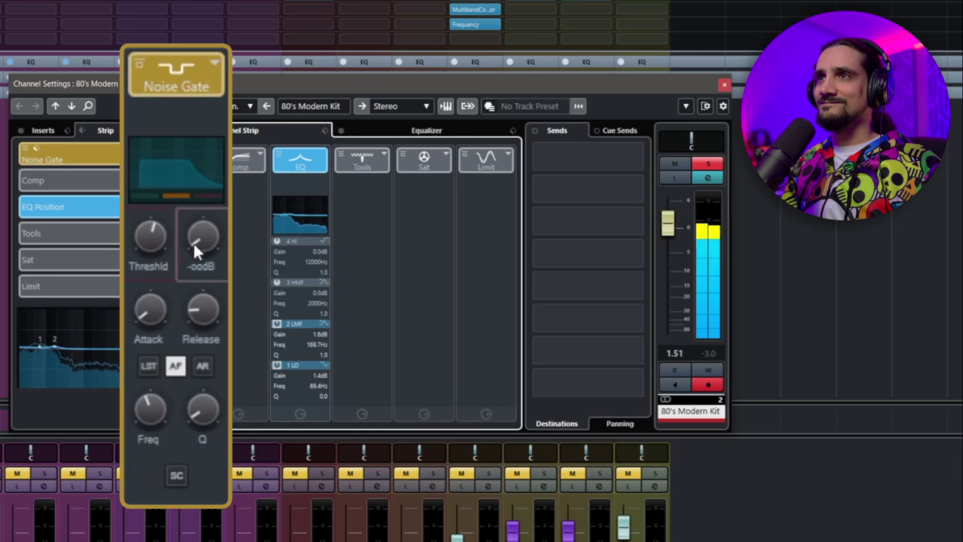
{"action": "mouse_move", "coordinate": [145, 314]}
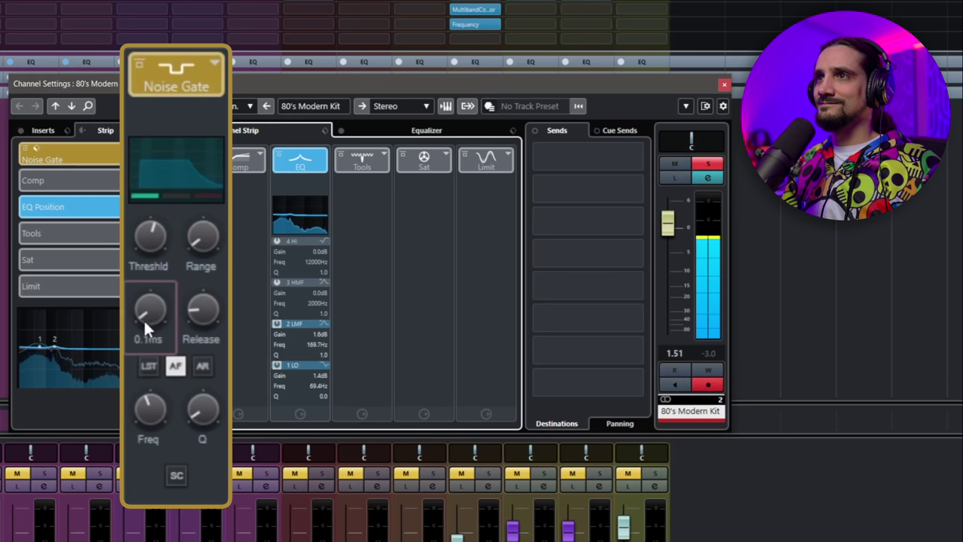
{"action": "left_click_drag", "start_coordinate": [219, 305], "coordinate": [213, 316]}
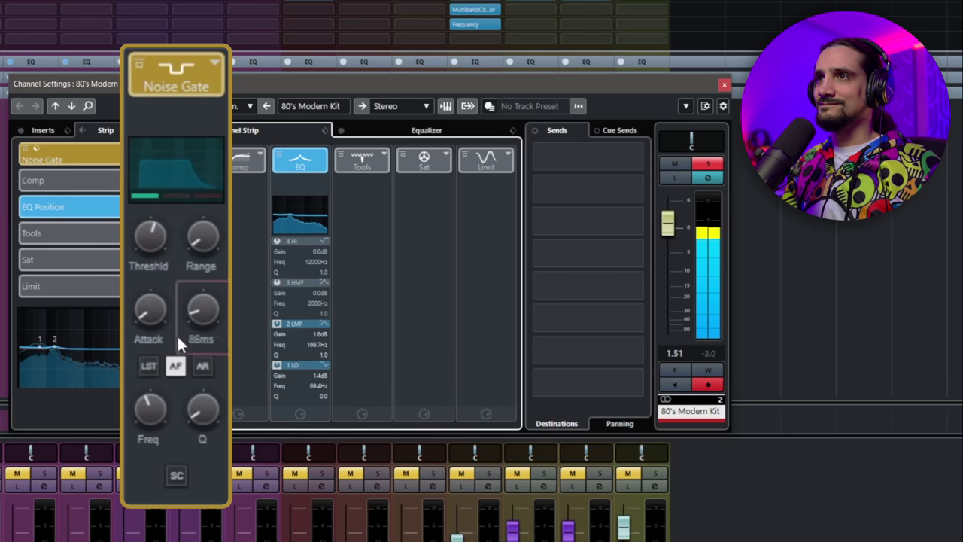
{"action": "mouse_move", "coordinate": [146, 208]}
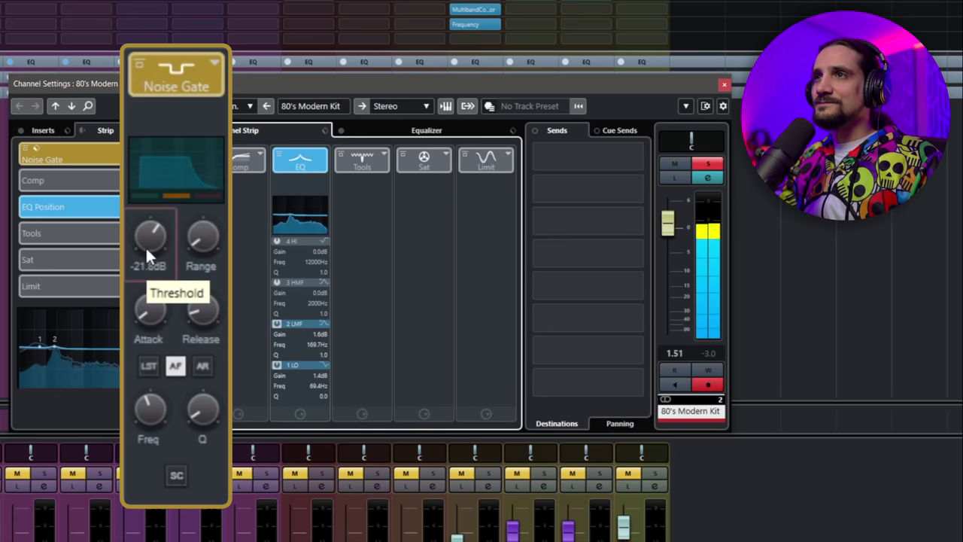
{"action": "left_click_drag", "start_coordinate": [145, 241], "coordinate": [142, 247]}
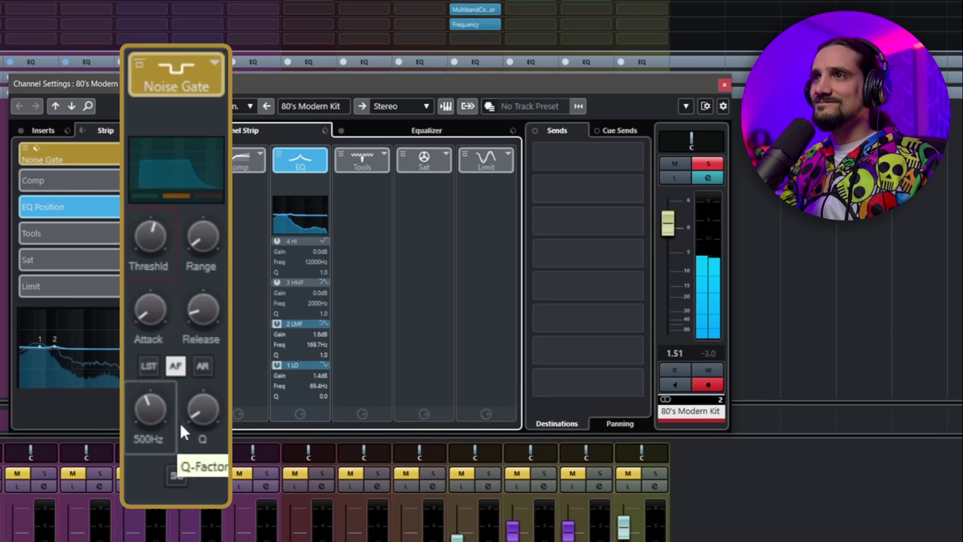
{"action": "mouse_move", "coordinate": [207, 318]}
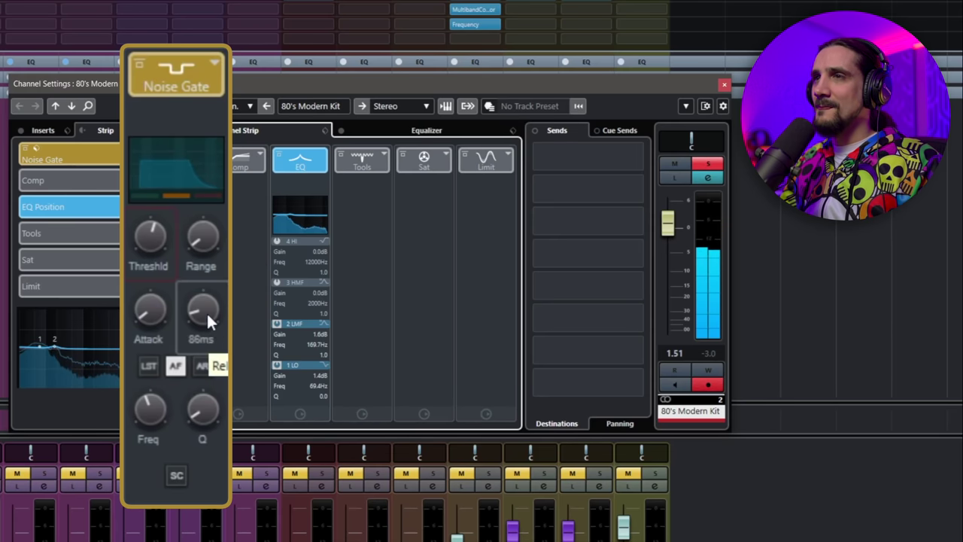
- Try the gate's auto release and lower its side-chain filter frequency to 51 Hz, ending the filter listening
{"action": "left_click", "coordinate": [202, 368]}
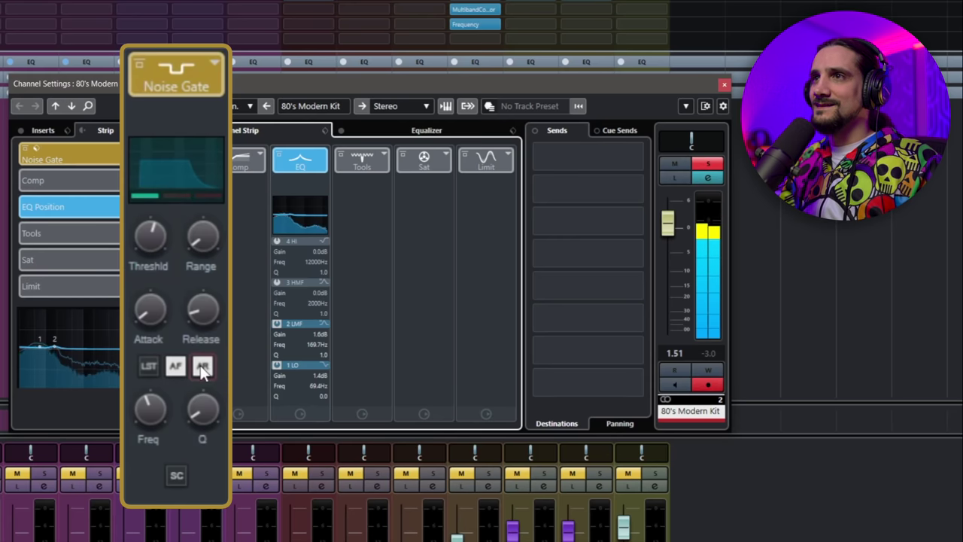
{"action": "left_click_drag", "start_coordinate": [155, 399], "coordinate": [169, 357]}
{"action": "left_click_drag", "start_coordinate": [158, 407], "coordinate": [151, 469]}
{"action": "left_click", "coordinate": [151, 365]}
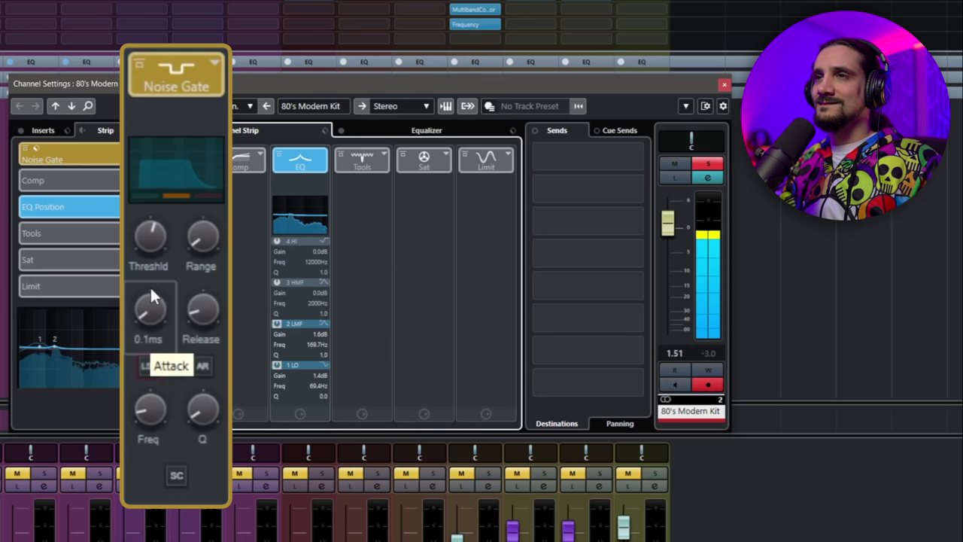
- Sweep the gate's filter frequency up to 13671 Hz and back down to 178 Hz during playback
{"action": "left_click_drag", "start_coordinate": [148, 409], "coordinate": [154, 383]}
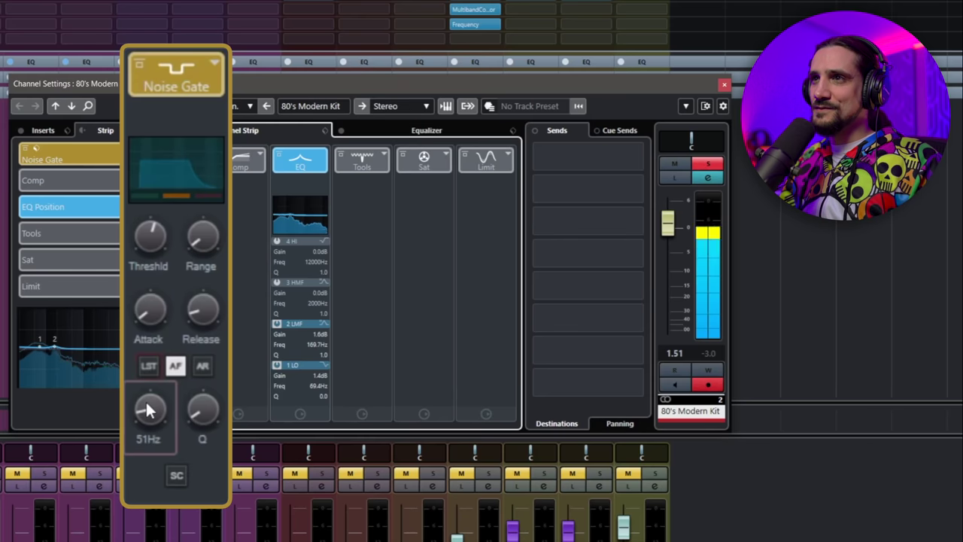
{"action": "left_click_drag", "start_coordinate": [158, 285], "coordinate": [174, 249]}
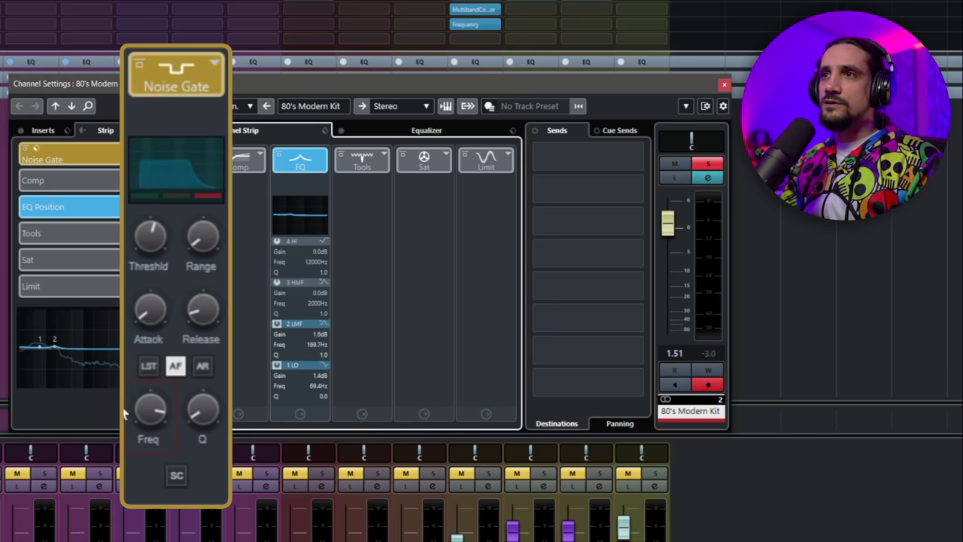
{"action": "mouse_move", "coordinate": [145, 407]}
{"action": "left_click_drag", "start_coordinate": [145, 404], "coordinate": [149, 407]}
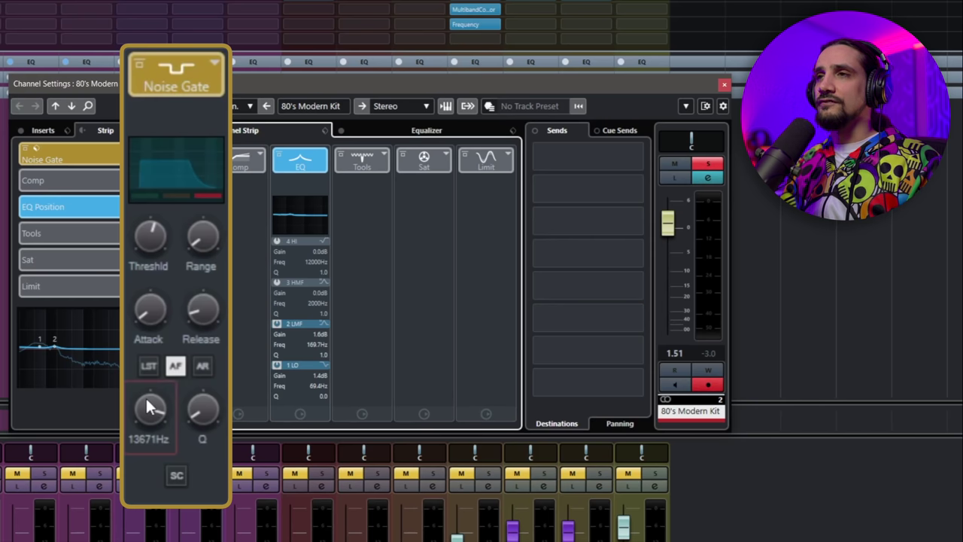
{"action": "key", "text": "space"}
{"action": "left_click_drag", "start_coordinate": [145, 405], "coordinate": [136, 454]}
{"action": "left_click_drag", "start_coordinate": [126, 487], "coordinate": [124, 539]}
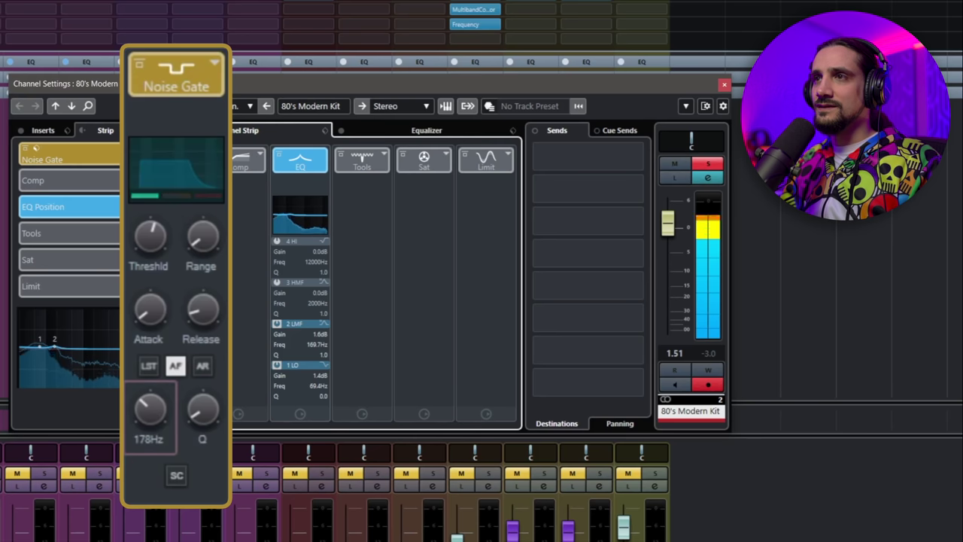
{"action": "left_click_drag", "start_coordinate": [183, 423], "coordinate": [225, 259]}
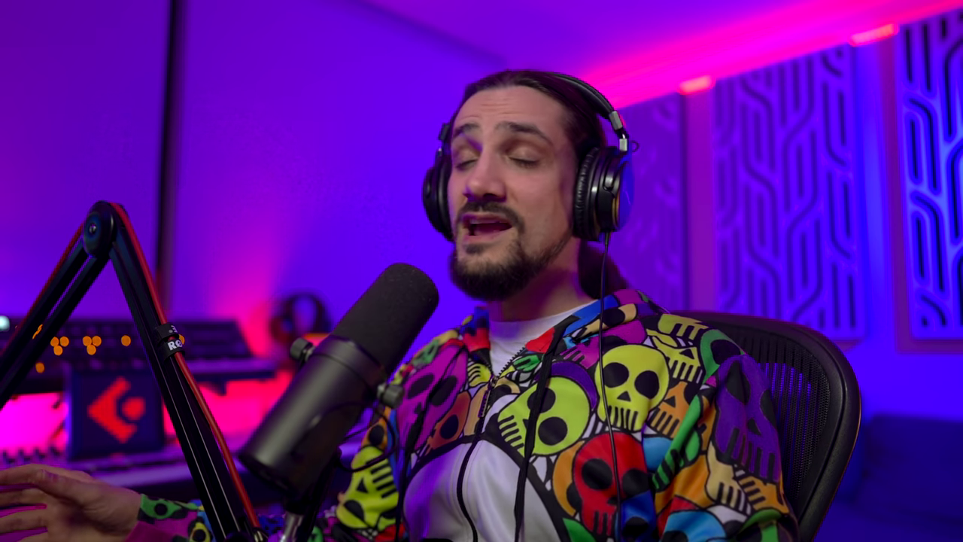
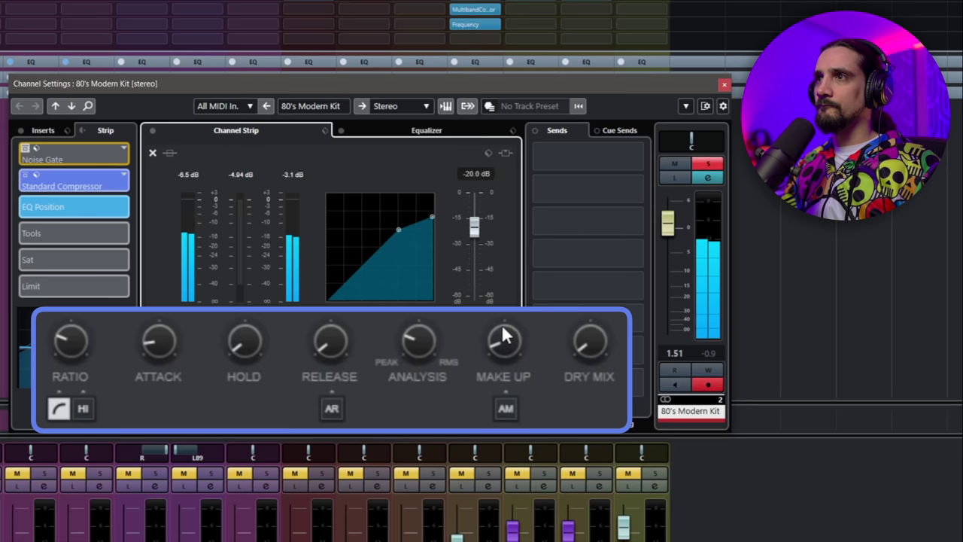
- Compare the kit with the Standard Compressor bypassed and active during playback
{"action": "left_click", "coordinate": [171, 153]}
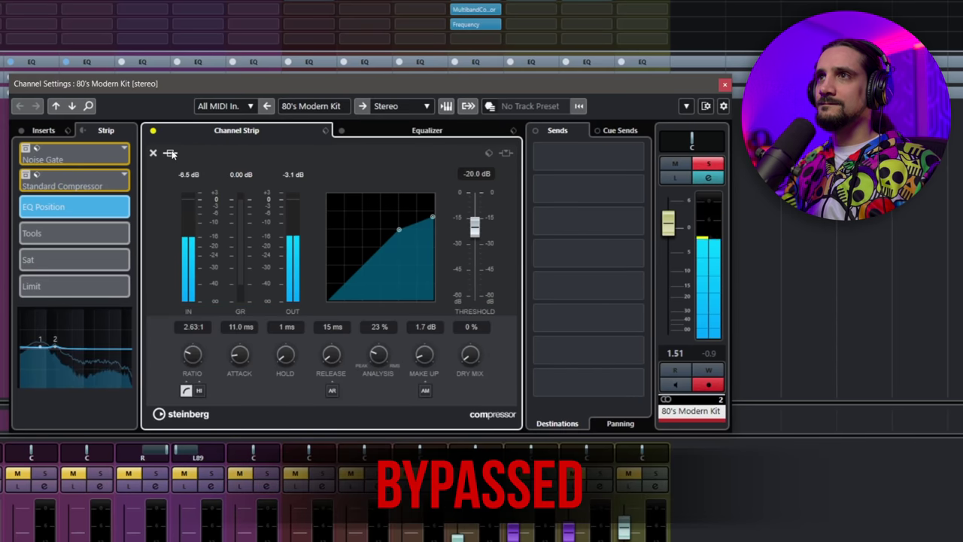
{"action": "left_click", "coordinate": [171, 153]}
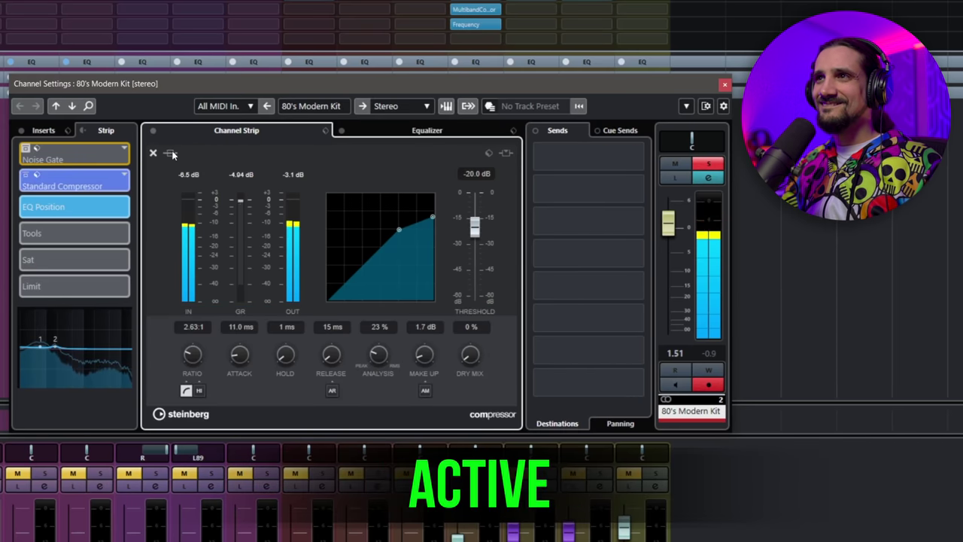
{"action": "left_click", "coordinate": [171, 153]}
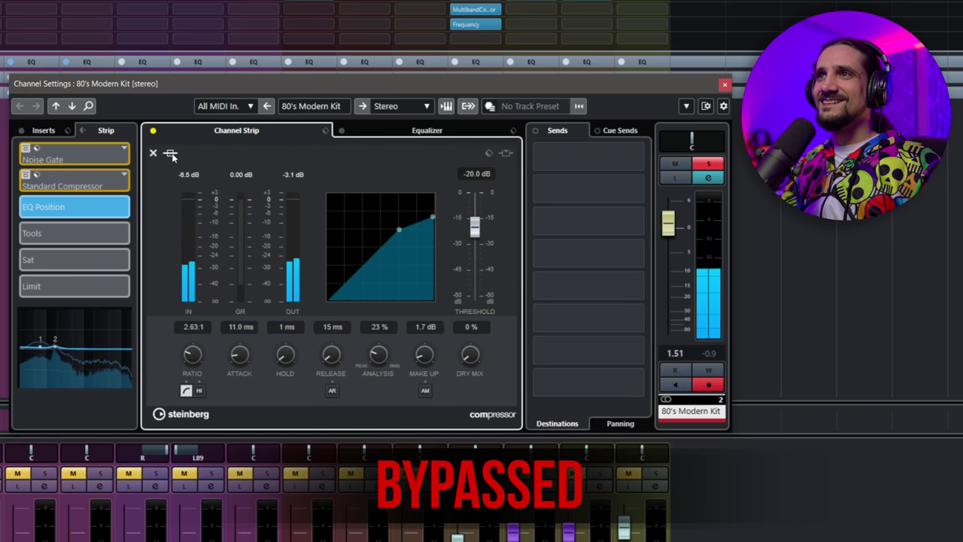
{"action": "left_click", "coordinate": [171, 153]}
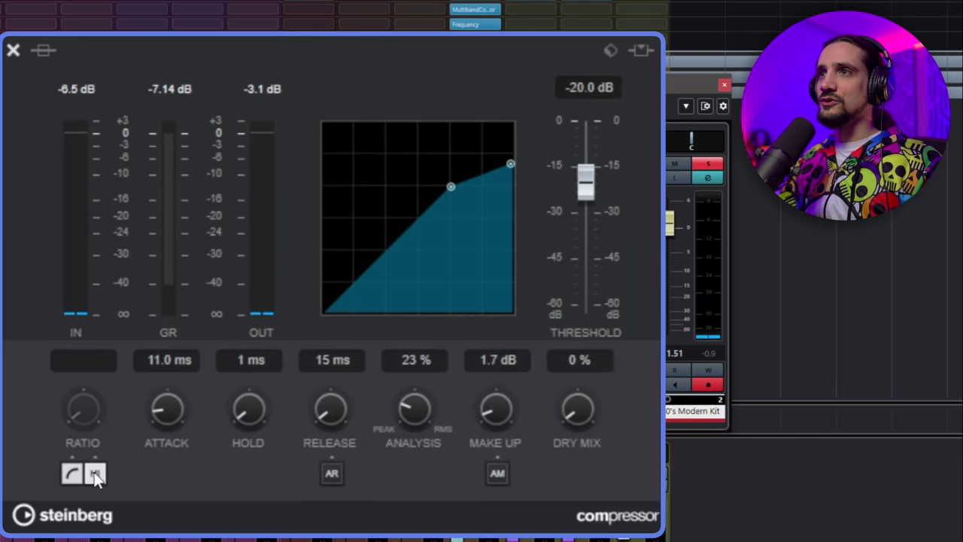
- Play the kit and try the compressor's threshold at -14.3 dB and -18.9 dB
{"action": "key", "text": "space"}
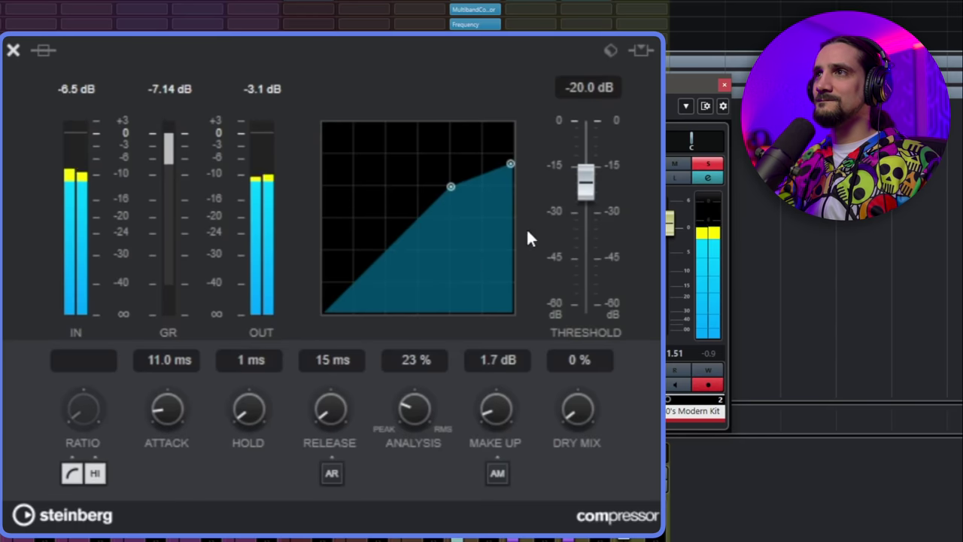
{"action": "mouse_move", "coordinate": [588, 183]}
{"action": "left_mouse_down"}
{"action": "mouse_move", "coordinate": [585, 156]}
{"action": "mouse_move", "coordinate": [576, 236]}
{"action": "mouse_move", "coordinate": [585, 158]}
{"action": "mouse_move", "coordinate": [587, 172]}
{"action": "left_mouse_up"}
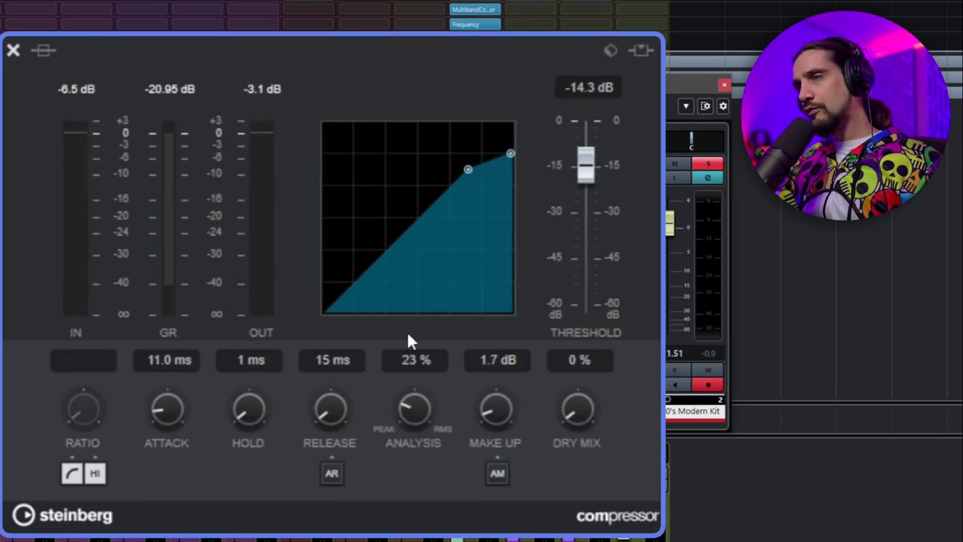
{"action": "mouse_move", "coordinate": [587, 160]}
{"action": "left_mouse_down"}
{"action": "mouse_move", "coordinate": [585, 211]}
{"action": "mouse_move", "coordinate": [584, 154]}
{"action": "mouse_move", "coordinate": [588, 174]}
{"action": "left_mouse_up"}
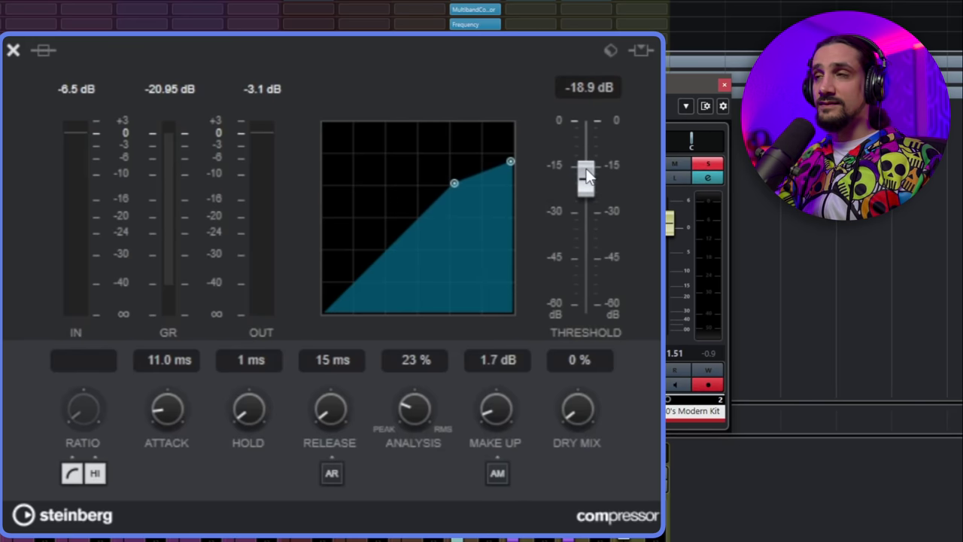
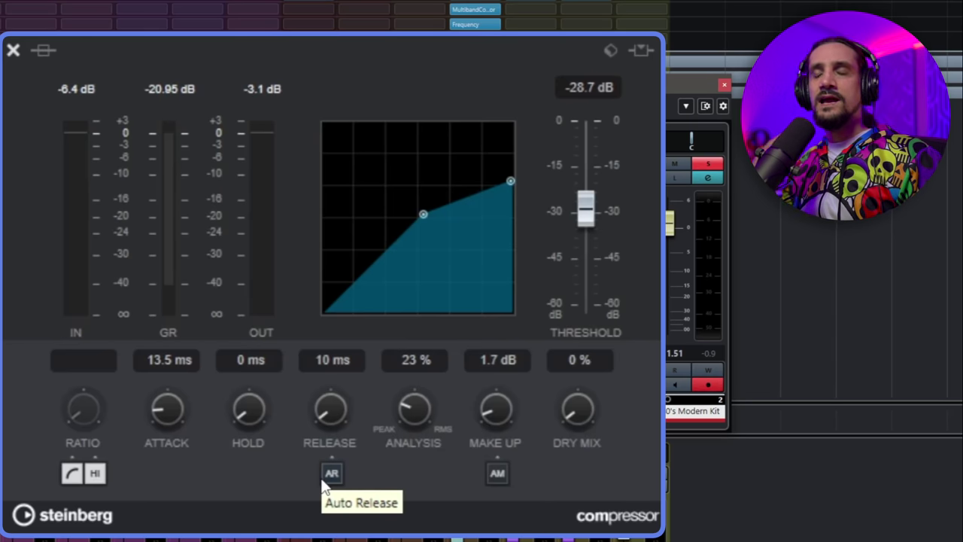
- Set the compressor to auto release, 15.5 ms attack and -18.5 dB threshold during playback, and compare it with bypass
{"action": "key", "text": "space"}
{"action": "scroll", "coordinate": [329, 394], "scroll_direction": "up", "scroll_amount": 5}
{"action": "left_click", "coordinate": [332, 472]}
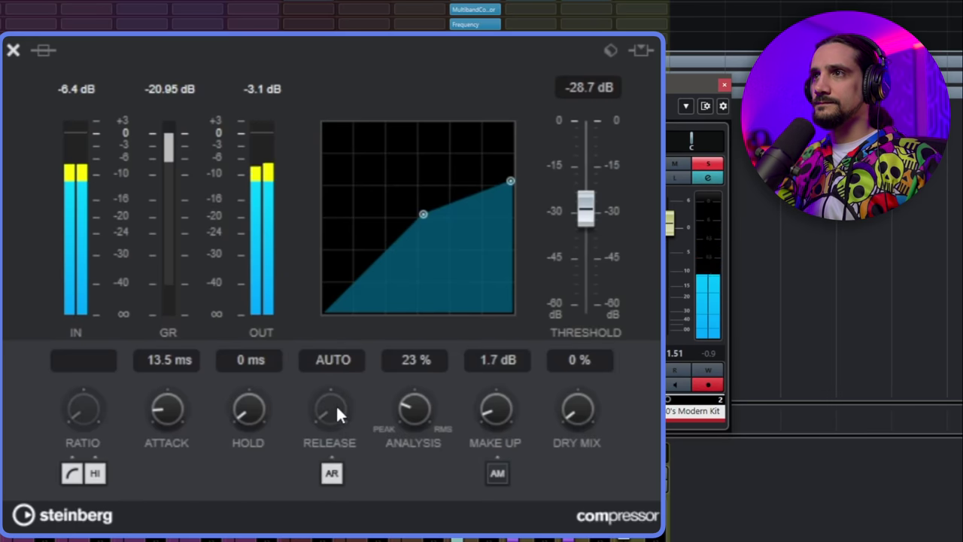
{"action": "scroll", "coordinate": [169, 411], "scroll_direction": "up", "scroll_amount": 2}
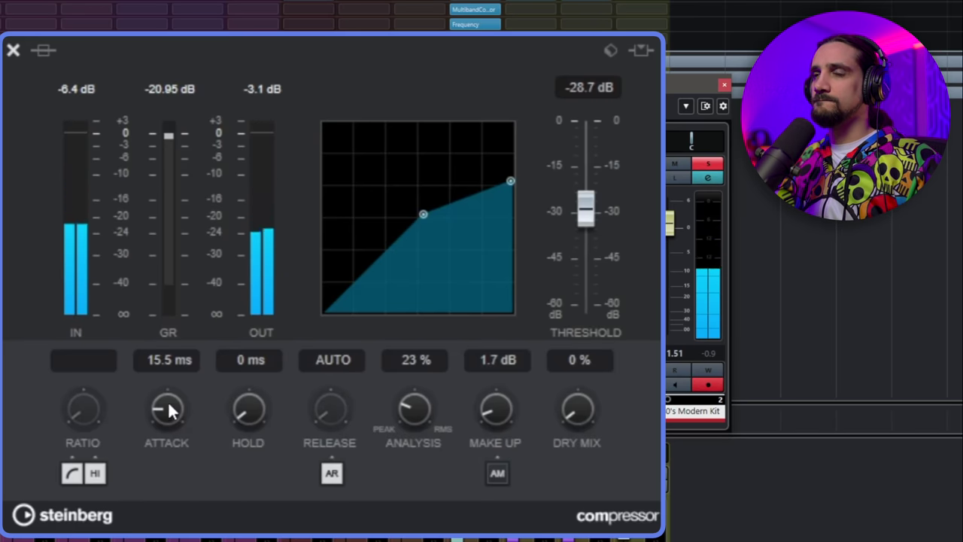
{"action": "left_click_drag", "start_coordinate": [584, 200], "coordinate": [584, 166]}
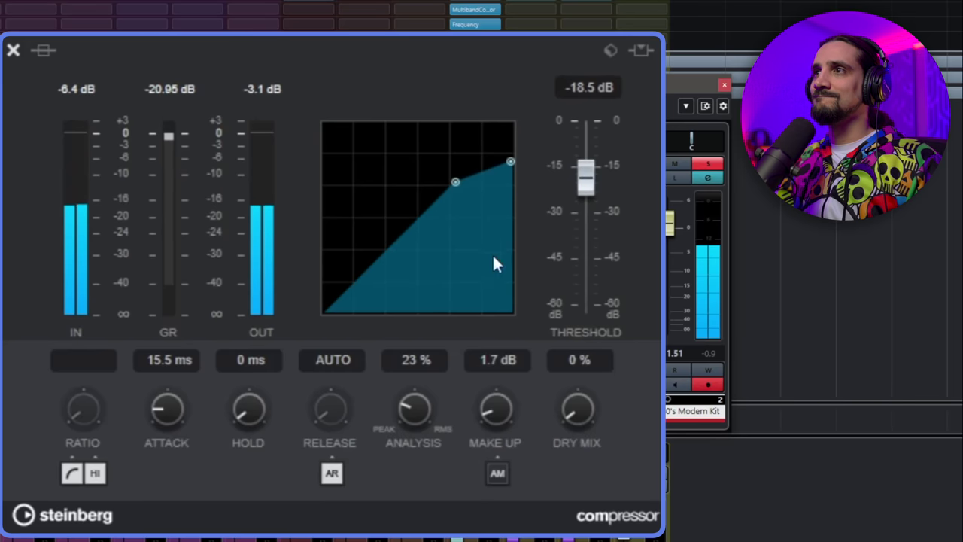
{"action": "left_click", "coordinate": [44, 50]}
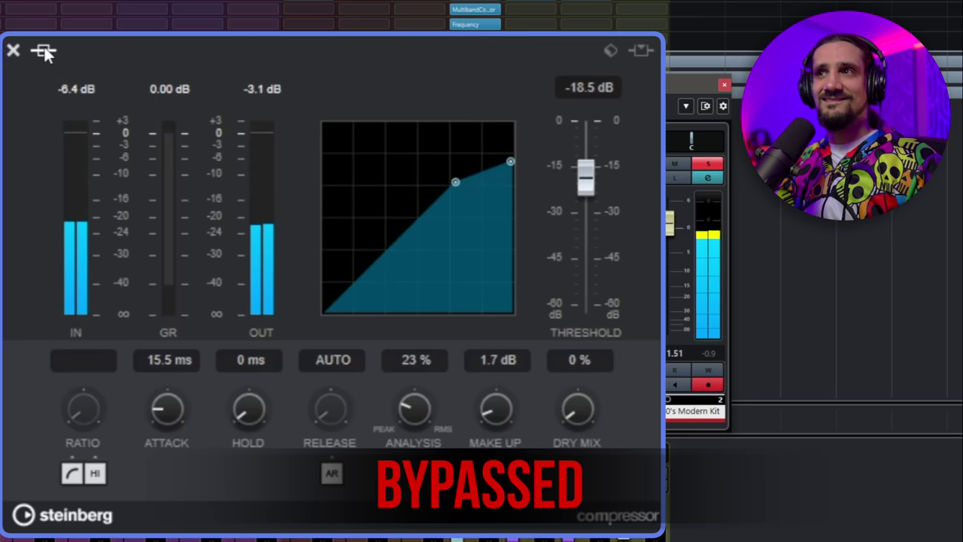
{"action": "left_click", "coordinate": [44, 50]}
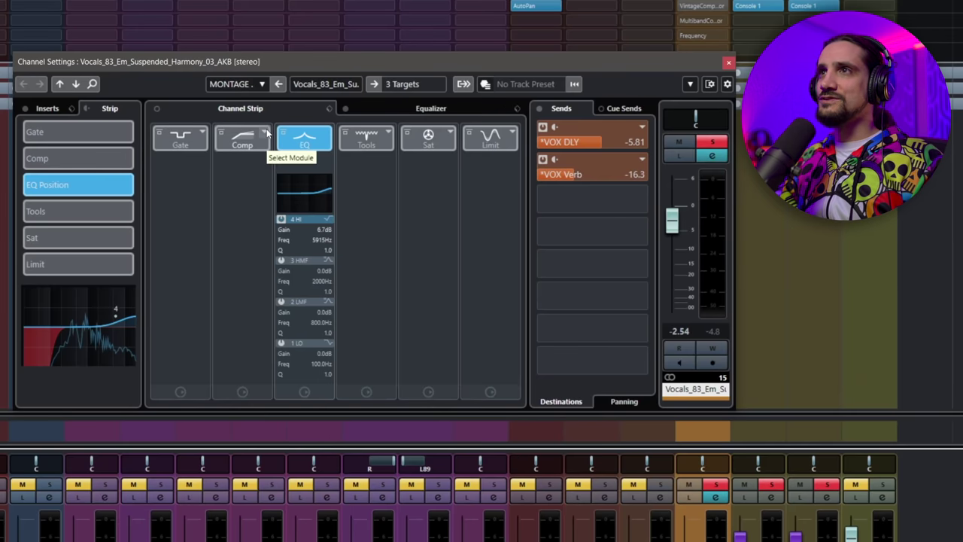
- Load the Tube Compressor in the vocal harmony channel's compressor slot and open its editor
{"action": "left_click", "coordinate": [266, 133]}
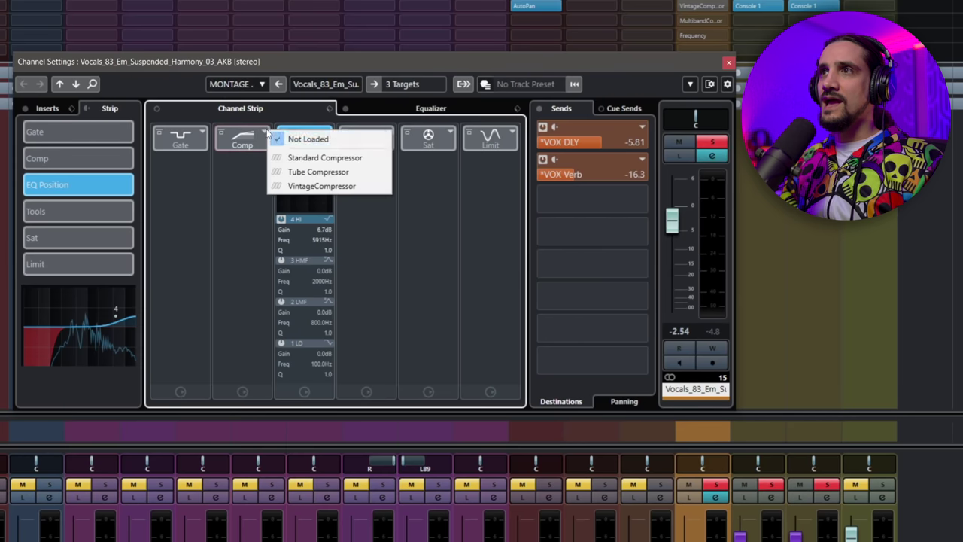
{"action": "left_click", "coordinate": [316, 171]}
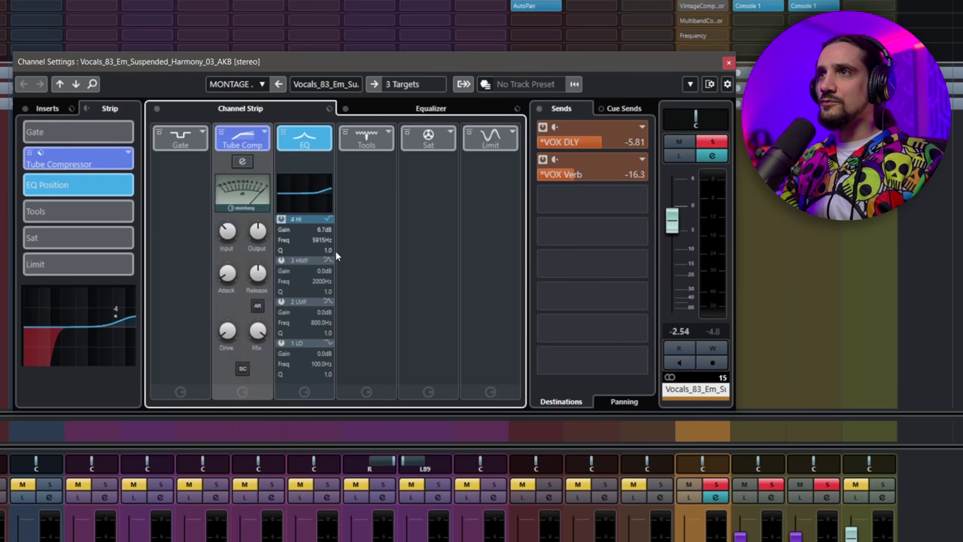
{"action": "left_click", "coordinate": [242, 162]}
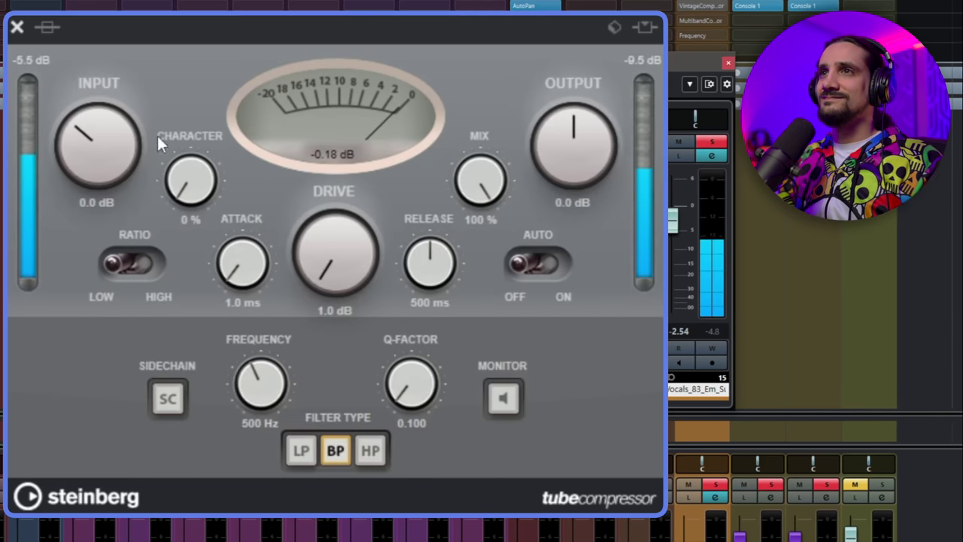
- Set the Tube Compressor's input to 14.0 dB, release to 173 ms and output to 1.0 dB
{"action": "left_click_drag", "start_coordinate": [112, 113], "coordinate": [115, 69]}
{"action": "left_click_drag", "start_coordinate": [432, 264], "coordinate": [421, 325]}
{"action": "left_click_drag", "start_coordinate": [105, 150], "coordinate": [106, 171]}
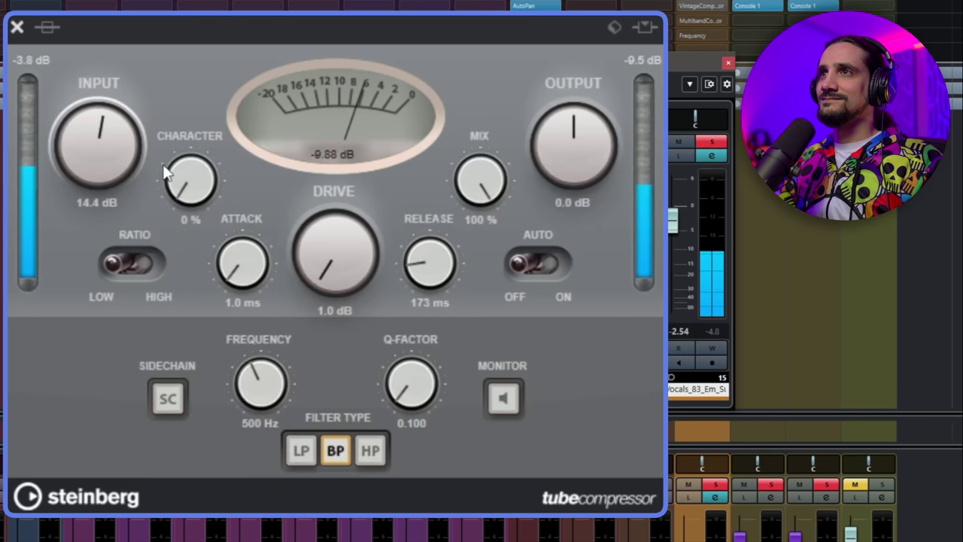
{"action": "left_click_drag", "start_coordinate": [546, 147], "coordinate": [557, 123]}
{"action": "left_click_drag", "start_coordinate": [115, 126], "coordinate": [173, 129]}
{"action": "left_click_drag", "start_coordinate": [541, 140], "coordinate": [537, 147]}
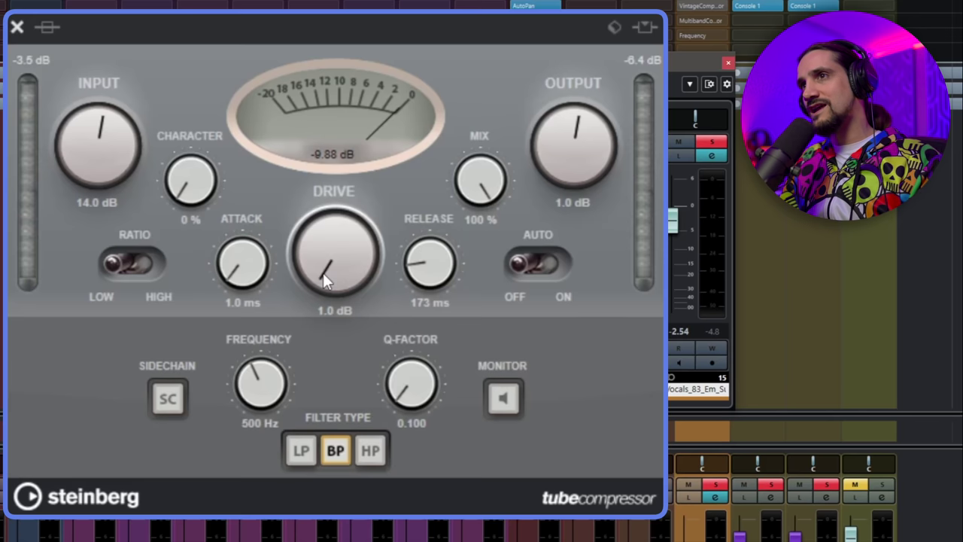
- Set the Tube Compressor's attack to 3.5 ms and its drive to 3.1 dB
{"action": "left_click_drag", "start_coordinate": [231, 273], "coordinate": [289, 270]}
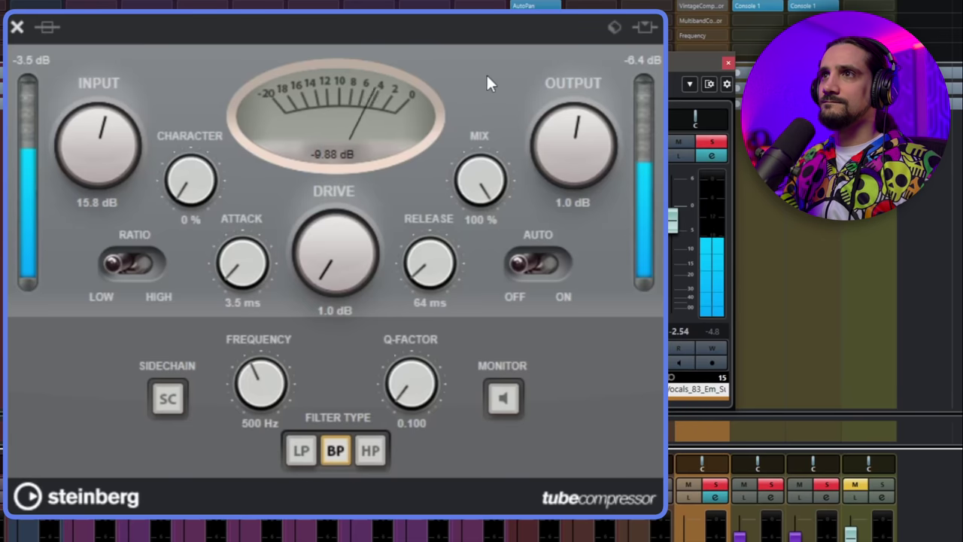
{"action": "left_click_drag", "start_coordinate": [351, 222], "coordinate": [313, 201]}
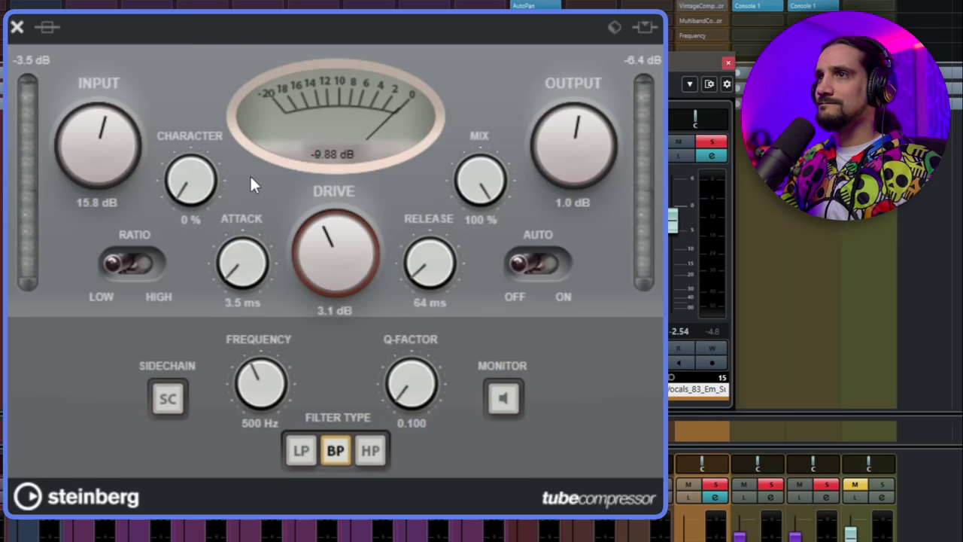
- Set the Tube Compressor's character to 68 % and its drive to 3.2 dB
{"action": "left_click_drag", "start_coordinate": [218, 185], "coordinate": [218, 39]}
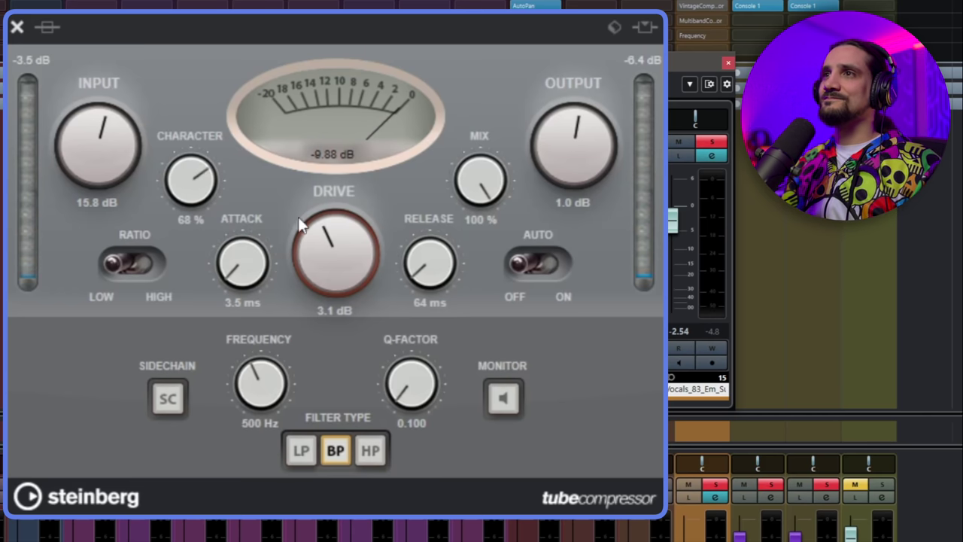
{"action": "scroll", "coordinate": [372, 233], "scroll_direction": "up", "scroll_amount": 1}
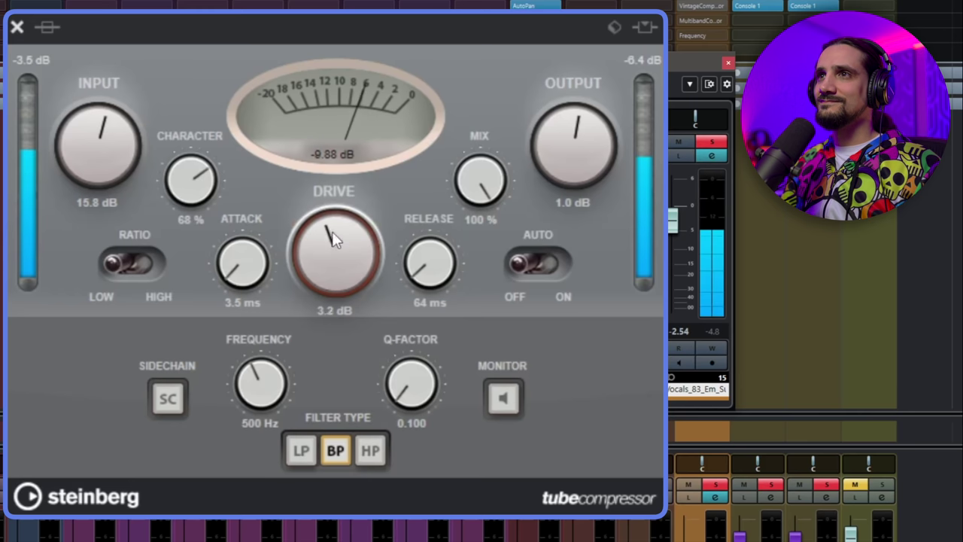
- Compare the Tube Compressor with bypass during playback and raise its output to 1.3 dB
{"action": "left_click", "coordinate": [46, 27]}
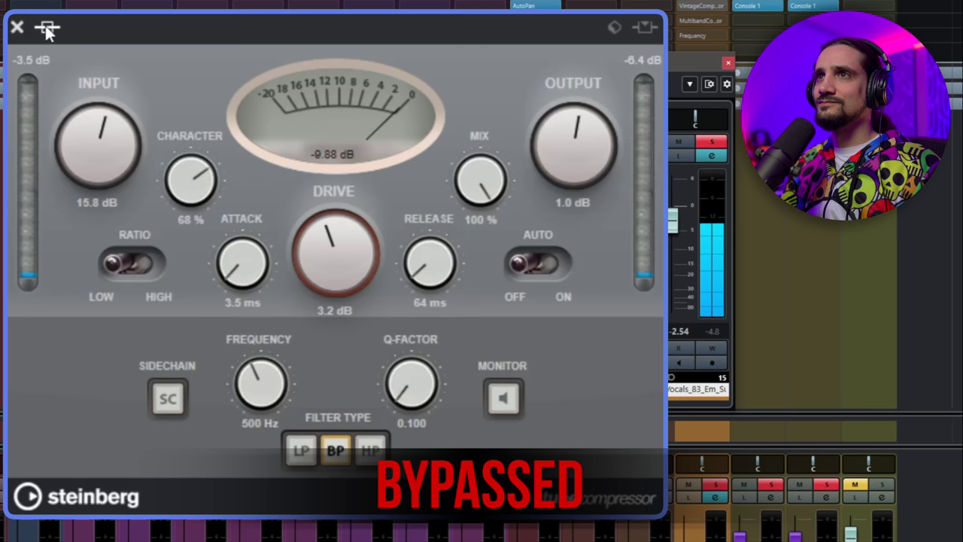
{"action": "left_click", "coordinate": [46, 25]}
{"action": "scroll", "coordinate": [598, 146], "scroll_direction": "up", "scroll_amount": 1}
{"action": "scroll", "coordinate": [598, 145], "scroll_direction": "up", "scroll_amount": 2}
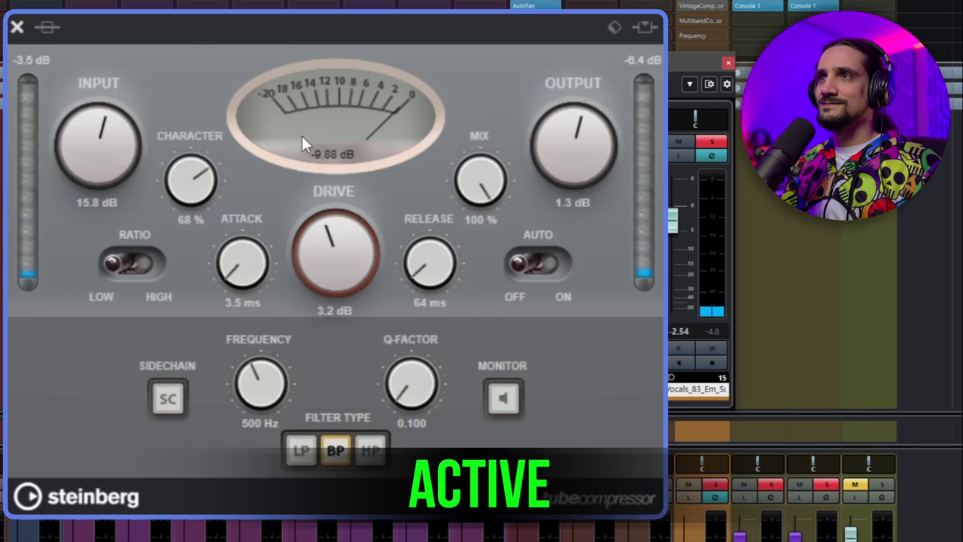
{"action": "left_click", "coordinate": [49, 28]}
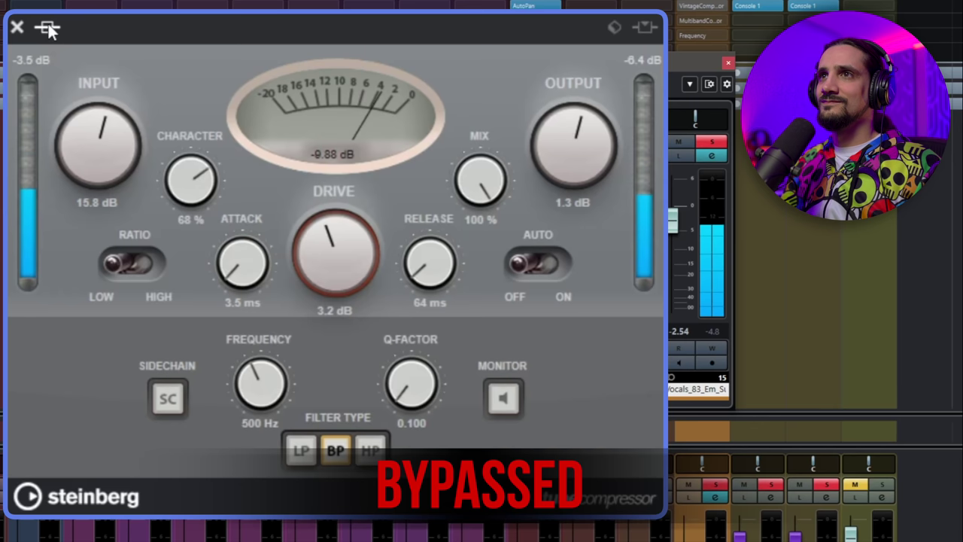
{"action": "left_click", "coordinate": [49, 29]}
{"action": "scroll", "coordinate": [549, 130], "scroll_direction": "up", "scroll_amount": 2}
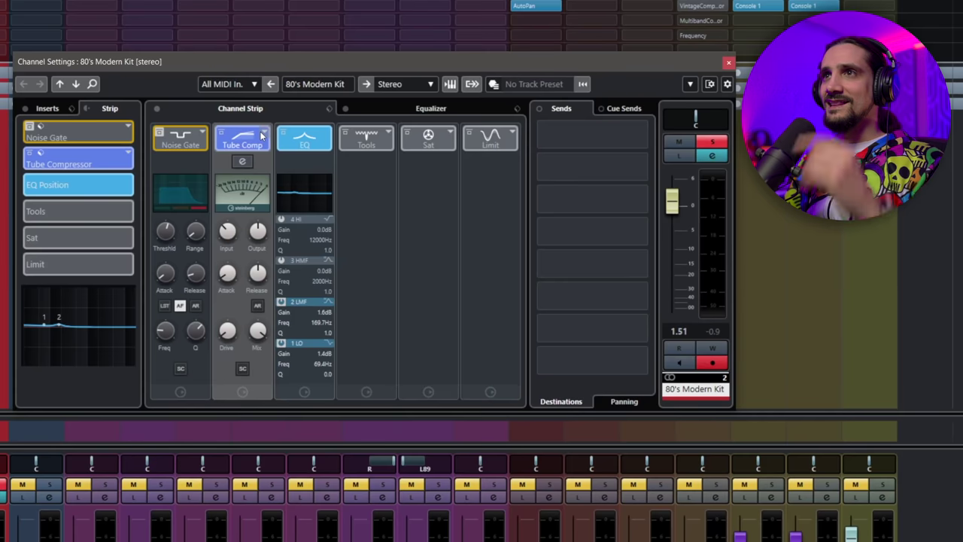
- Replace the Tube Compressor with the VintageCompressor in the 80's Modern Kit channel strip and open its editor
{"action": "left_click", "coordinate": [242, 142]}
{"action": "left_click", "coordinate": [315, 188]}
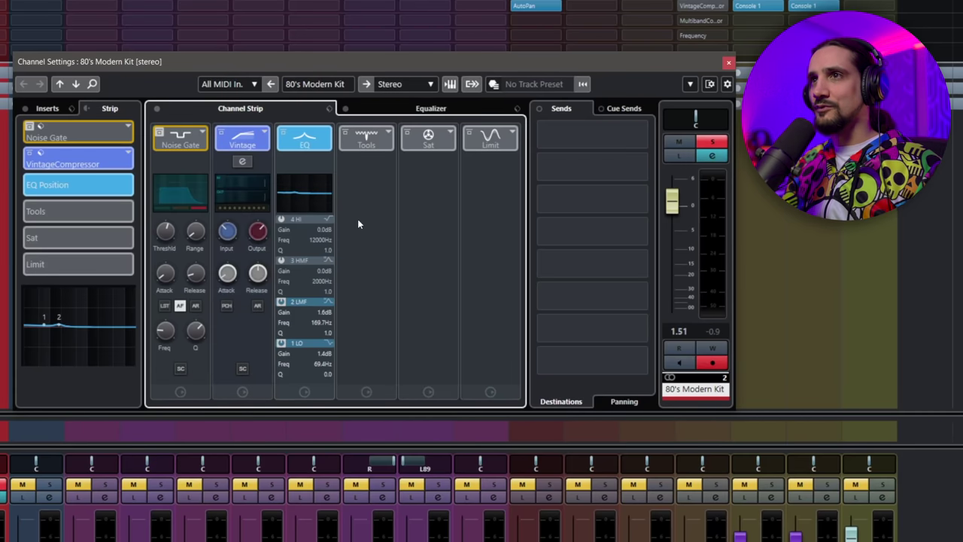
{"action": "left_click", "coordinate": [243, 163]}
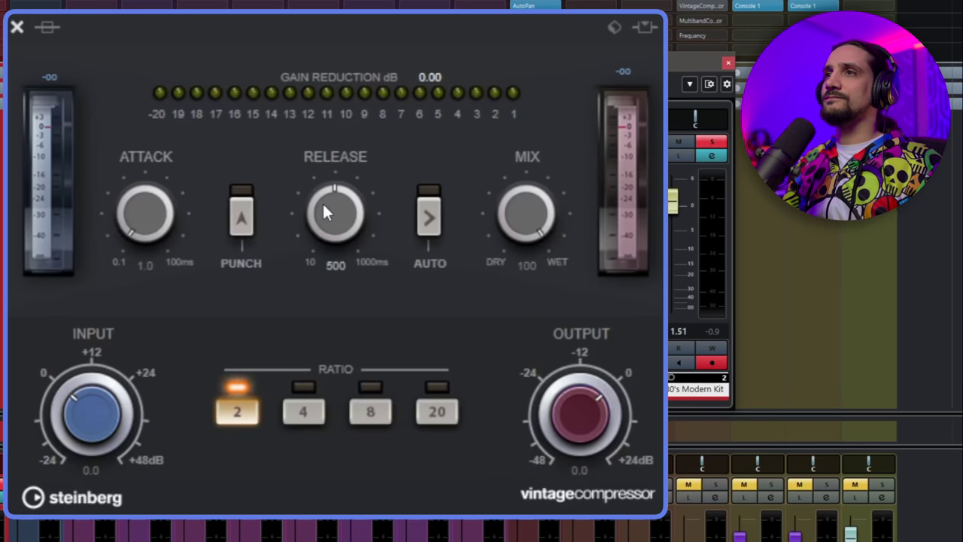
- Set the VintageCompressor's release to 15 ms, ratio to 4 and attack to 17.5 ms
{"action": "left_click_drag", "start_coordinate": [321, 207], "coordinate": [299, 295]}
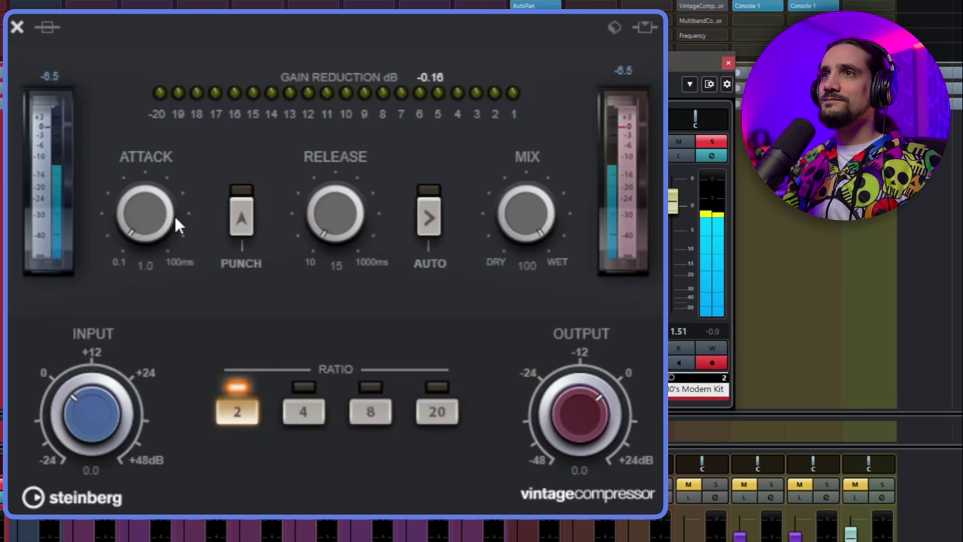
{"action": "left_click", "coordinate": [304, 412]}
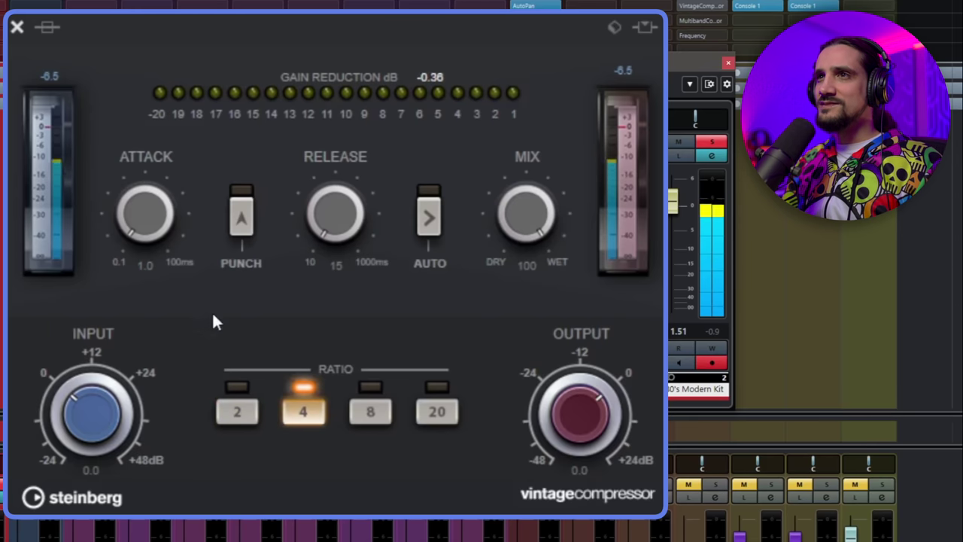
{"action": "left_click_drag", "start_coordinate": [135, 198], "coordinate": [136, 190]}
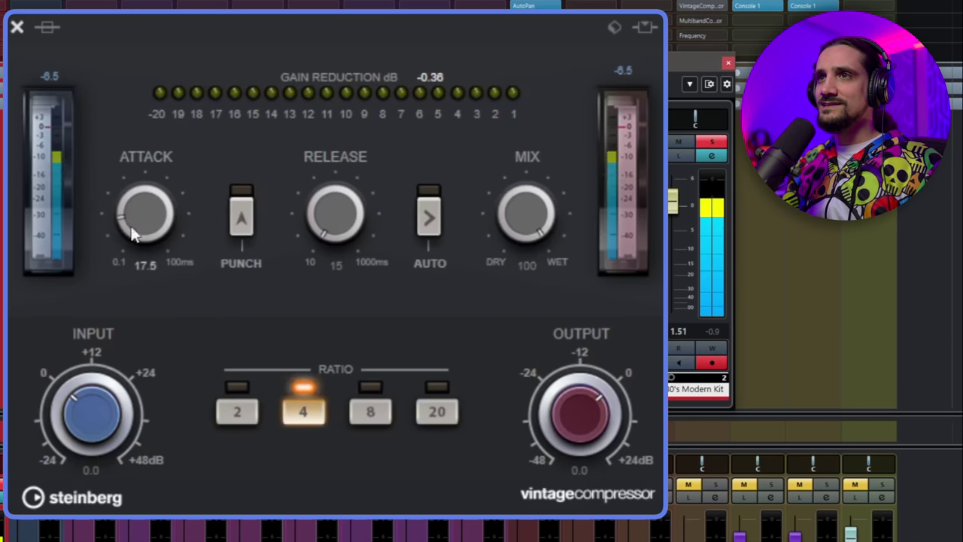
- Raise the VintageCompressor's input to 15.1 dB and compensate by lowering its output to -12.6 dB
{"action": "left_click_drag", "start_coordinate": [100, 395], "coordinate": [102, 389]}
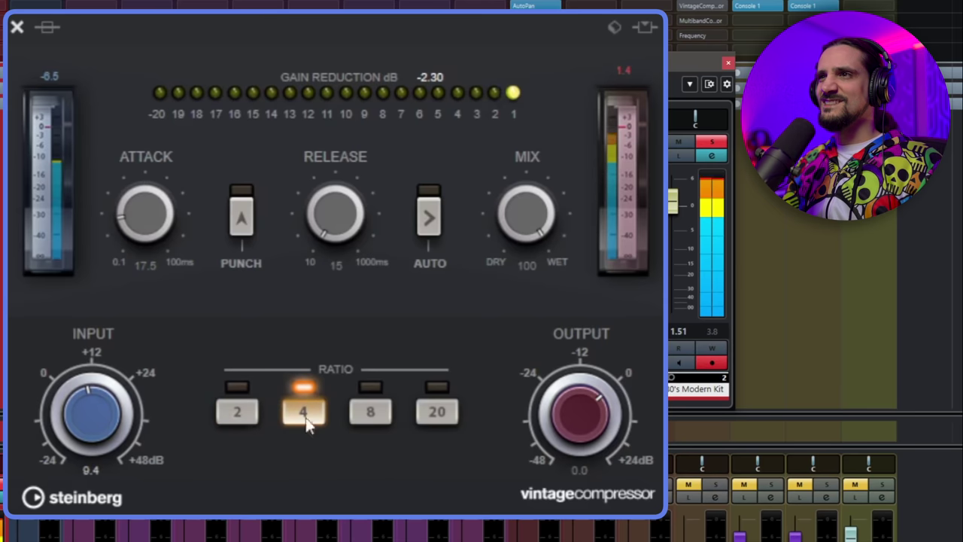
{"action": "left_click_drag", "start_coordinate": [580, 433], "coordinate": [580, 439]}
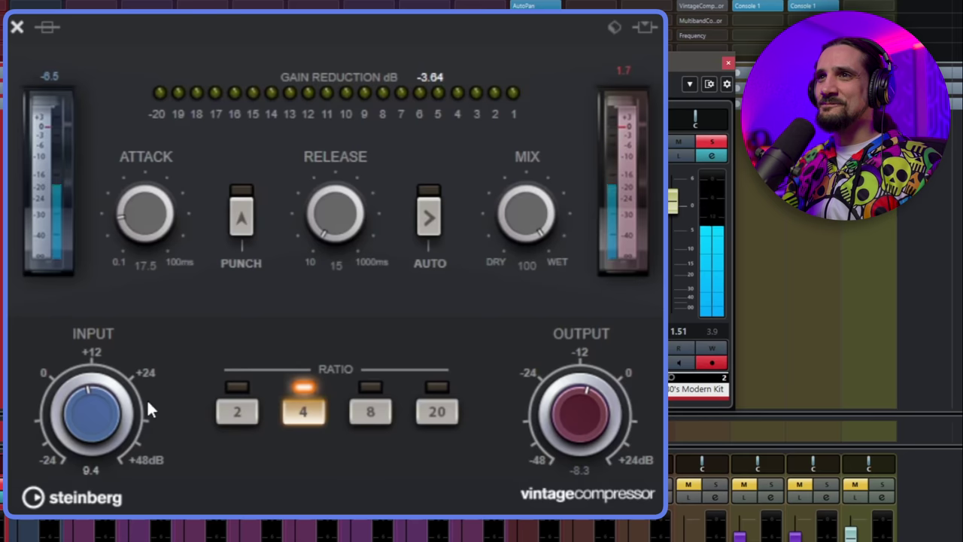
{"action": "left_click_drag", "start_coordinate": [119, 401], "coordinate": [119, 394]}
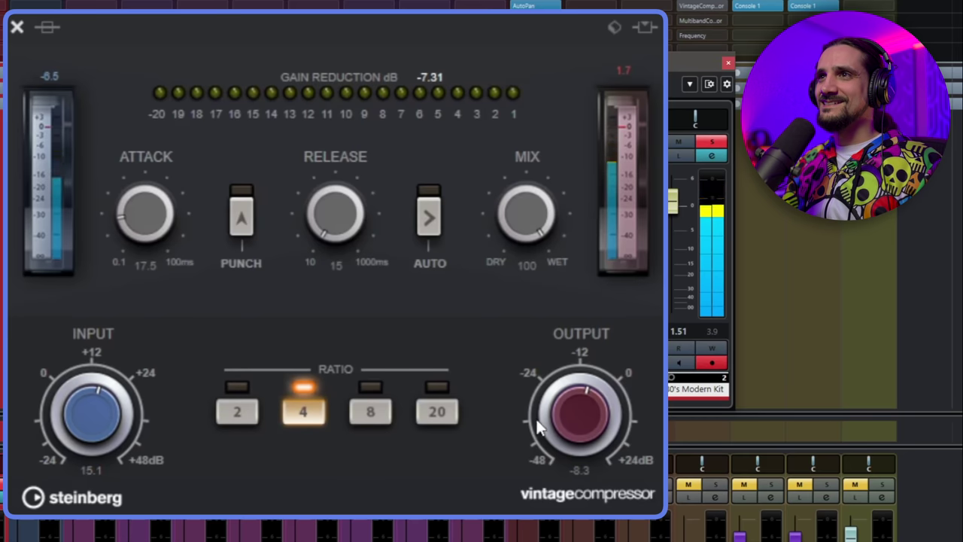
{"action": "left_click_drag", "start_coordinate": [556, 424], "coordinate": [558, 437]}
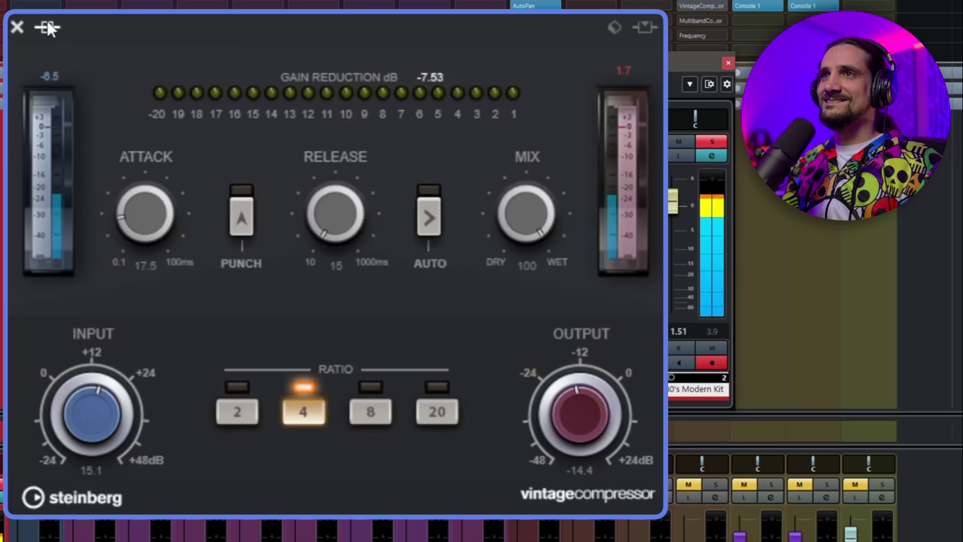
{"action": "left_click_drag", "start_coordinate": [574, 405], "coordinate": [554, 414]}
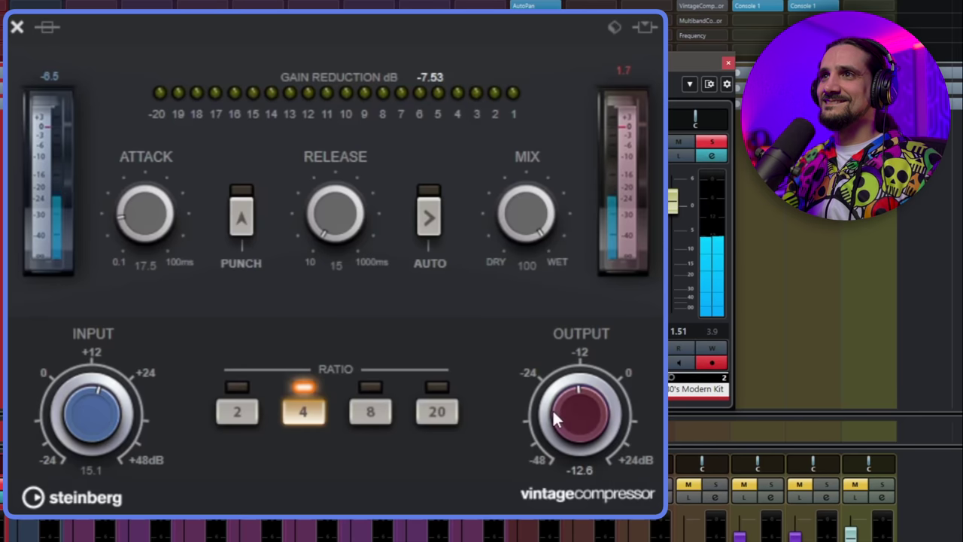
- Enable Punch, set the ratio to 8, input to 18.0 dB and output to -15.8 dB, and bypass the VintageCompressor for comparison
{"action": "left_click", "coordinate": [242, 218]}
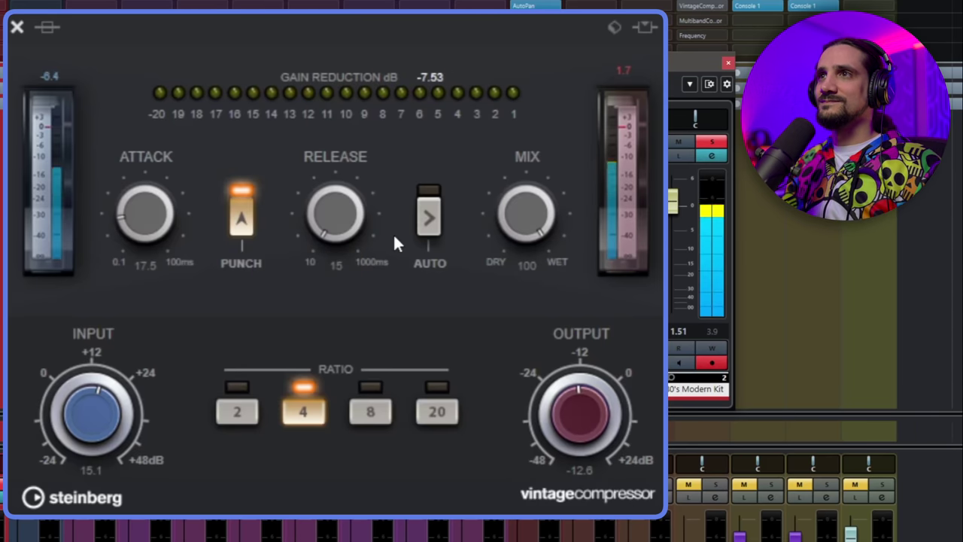
{"action": "left_click", "coordinate": [360, 417]}
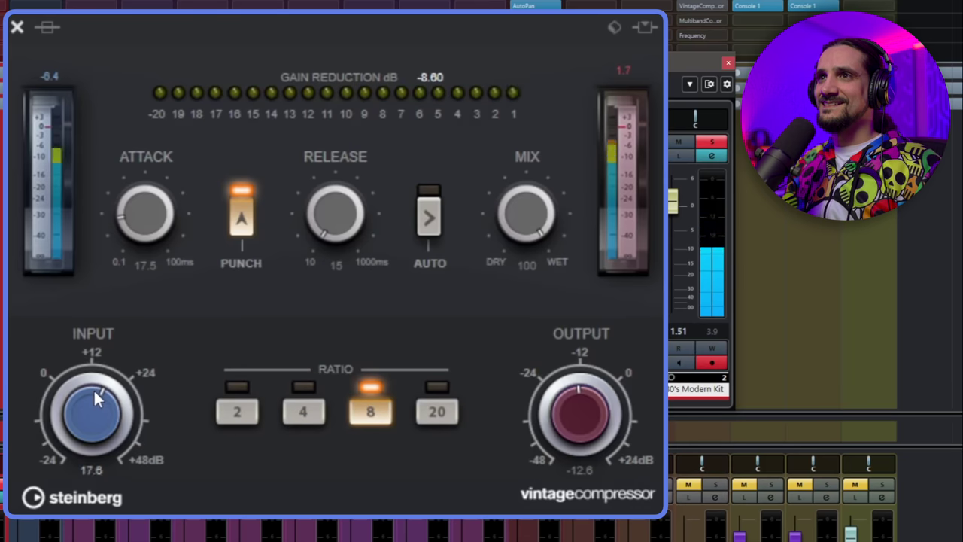
{"action": "left_click_drag", "start_coordinate": [561, 406], "coordinate": [560, 416]}
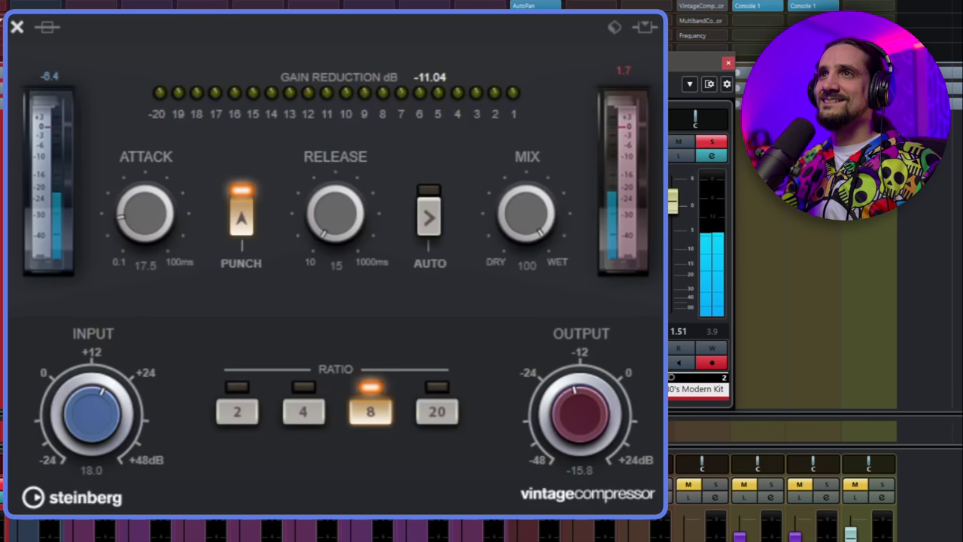
{"action": "left_click", "coordinate": [47, 28]}
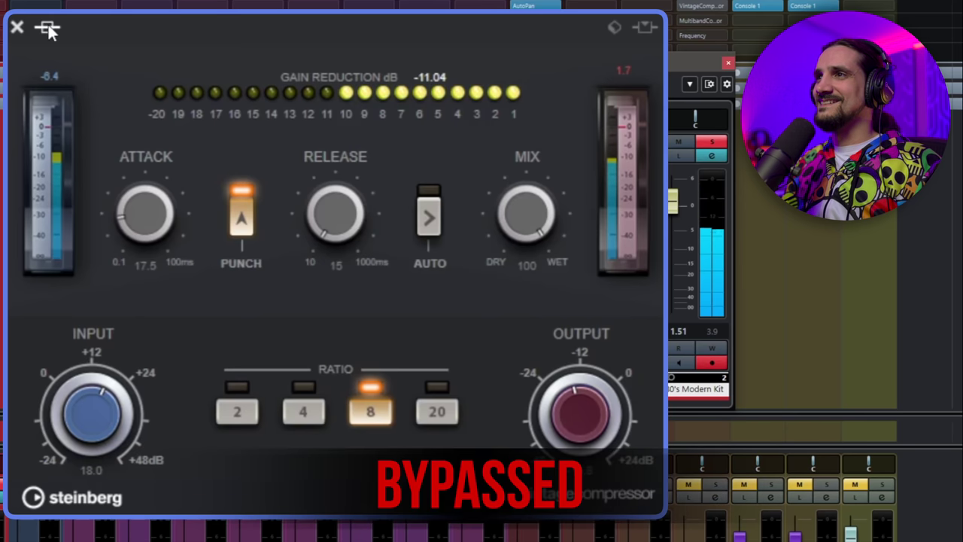